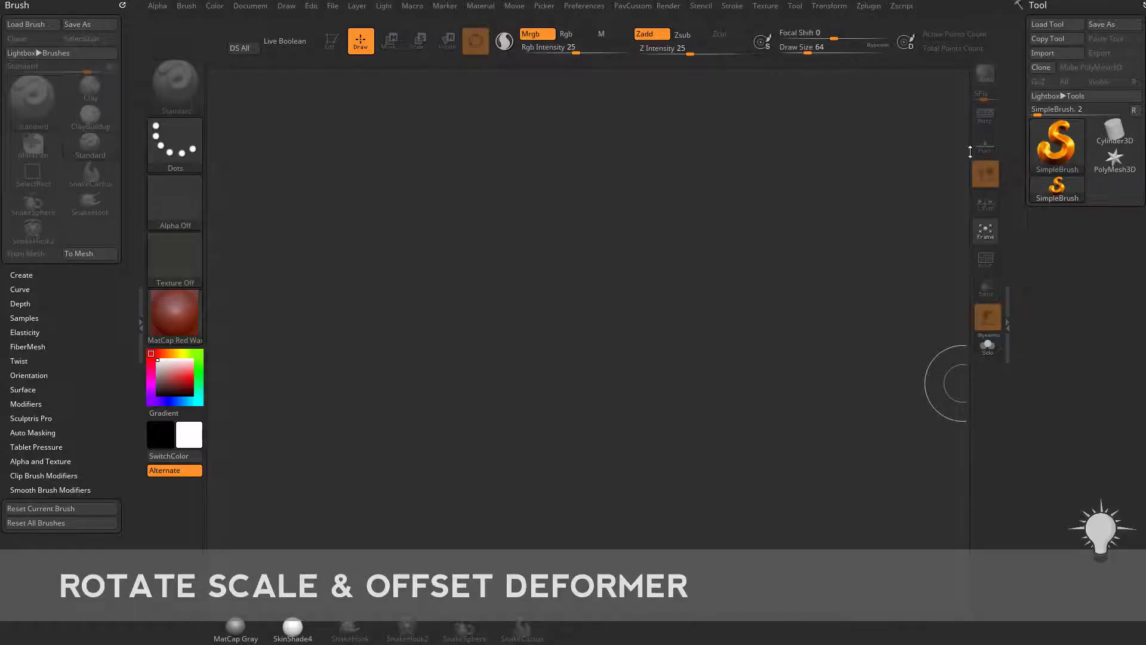
# - Draw a Cube3D on the canvas, enter Edit mode and apply the MatCap Gray material
pyautogui.click(1063, 146)
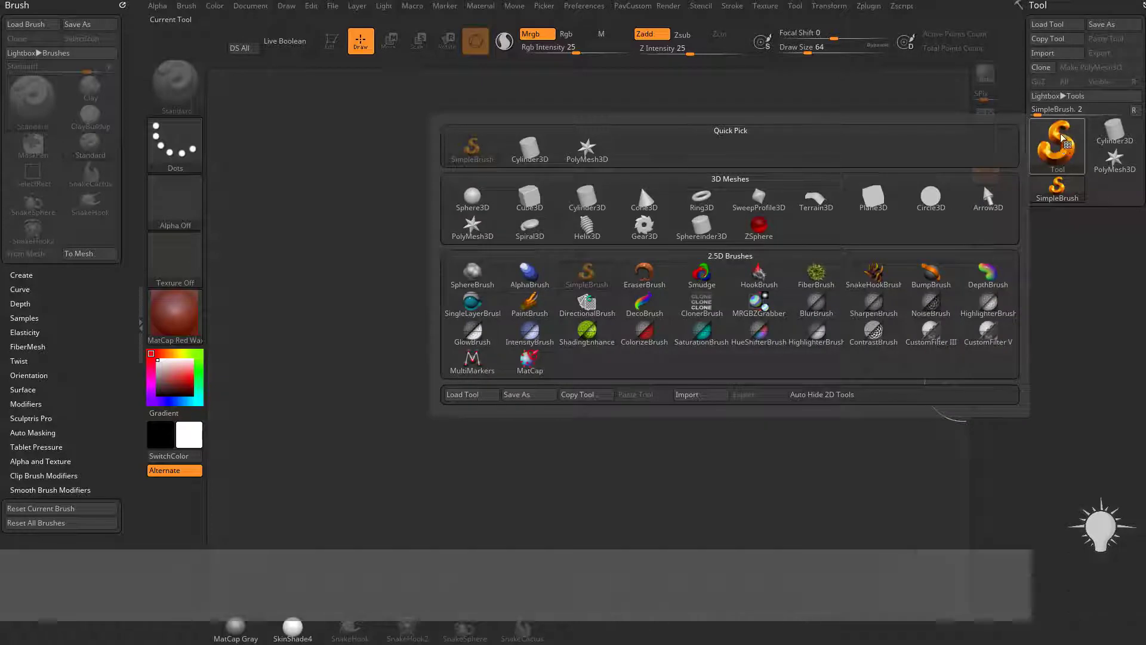
pyautogui.click(529, 197)
pyautogui.moveTo(503, 366); pyautogui.dragTo(526, 421)
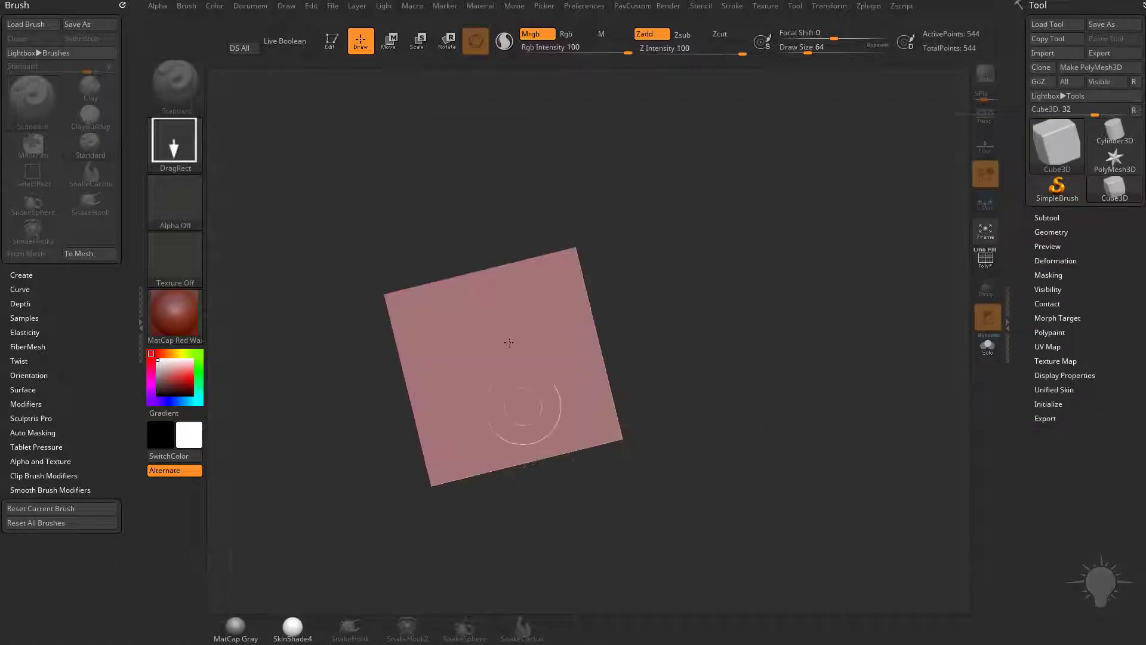
pyautogui.click(340, 47)
pyautogui.click(236, 627)
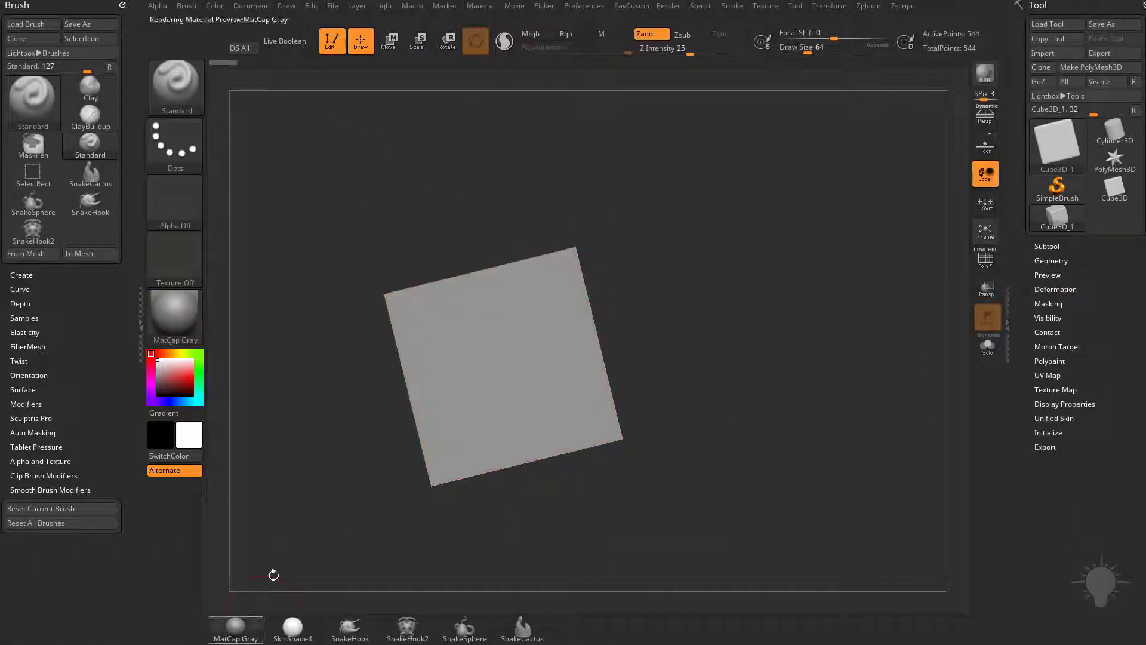
# - Convert the cube to a PolyMesh3D, with its polyframe shown and the draw size set to 33
pyautogui.keyDown('shift'); pyautogui.moveTo(705, 280); pyautogui.dragTo(760, 295); pyautogui.keyUp('shift')
pyautogui.moveTo(759, 295)
pyautogui.mouseDown()
pyautogui.moveTo(789, 317)
pyautogui.moveTo(804, 293)
pyautogui.mouseUp()
pyautogui.click(986, 261)
pyautogui.press('s')
pyautogui.moveTo(798, 295)
pyautogui.keyDown('alt'); pyautogui.mouseDown()
pyautogui.moveTo(818, 294)
pyautogui.moveTo(860, 250)
pyautogui.moveTo(809, 270)
pyautogui.mouseUp(); pyautogui.keyUp('alt')
pyautogui.click(1092, 68)
# - Insert the Switch mesh from the IMM Boolean brush onto a side face of the cube
pyautogui.press('b')
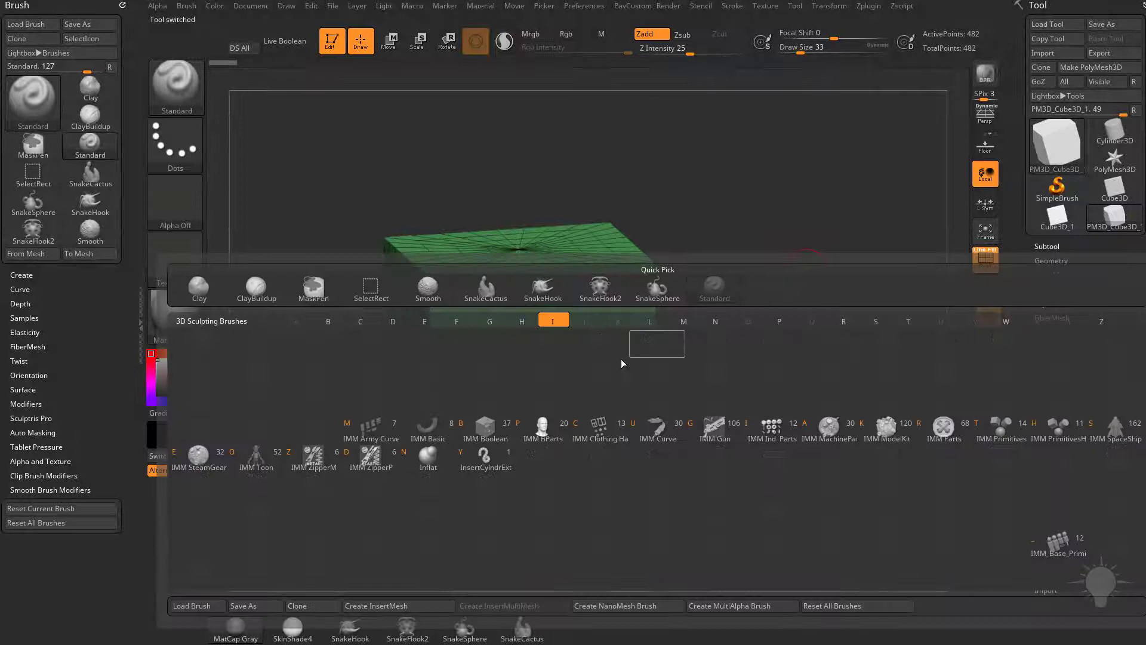
pyautogui.click(486, 429)
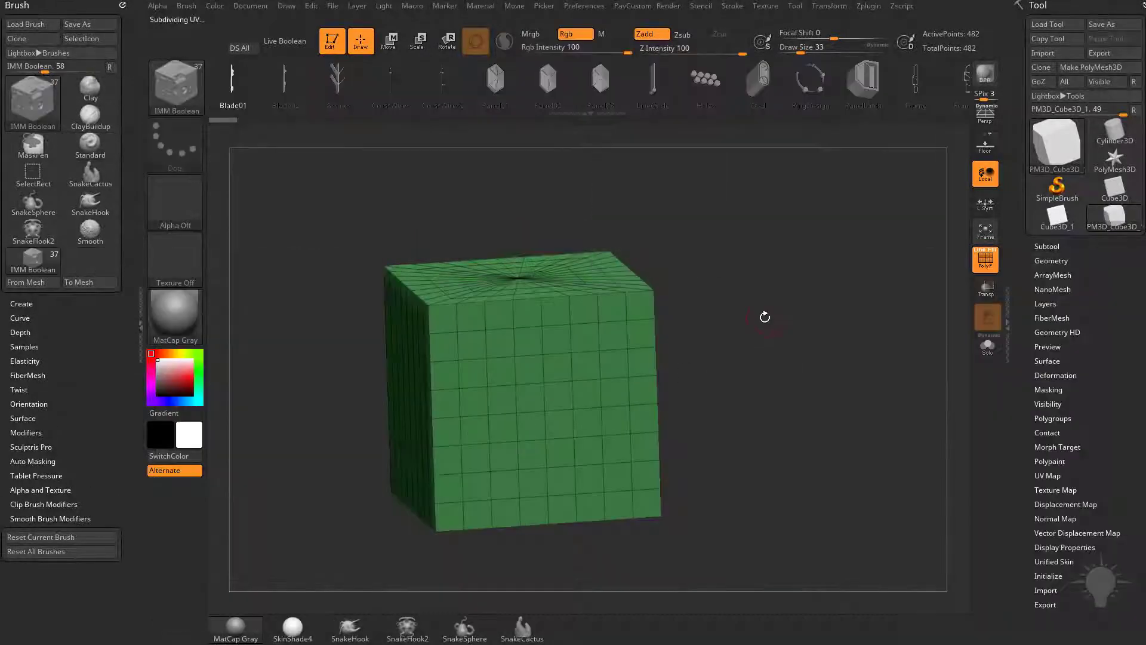
pyautogui.press('m')
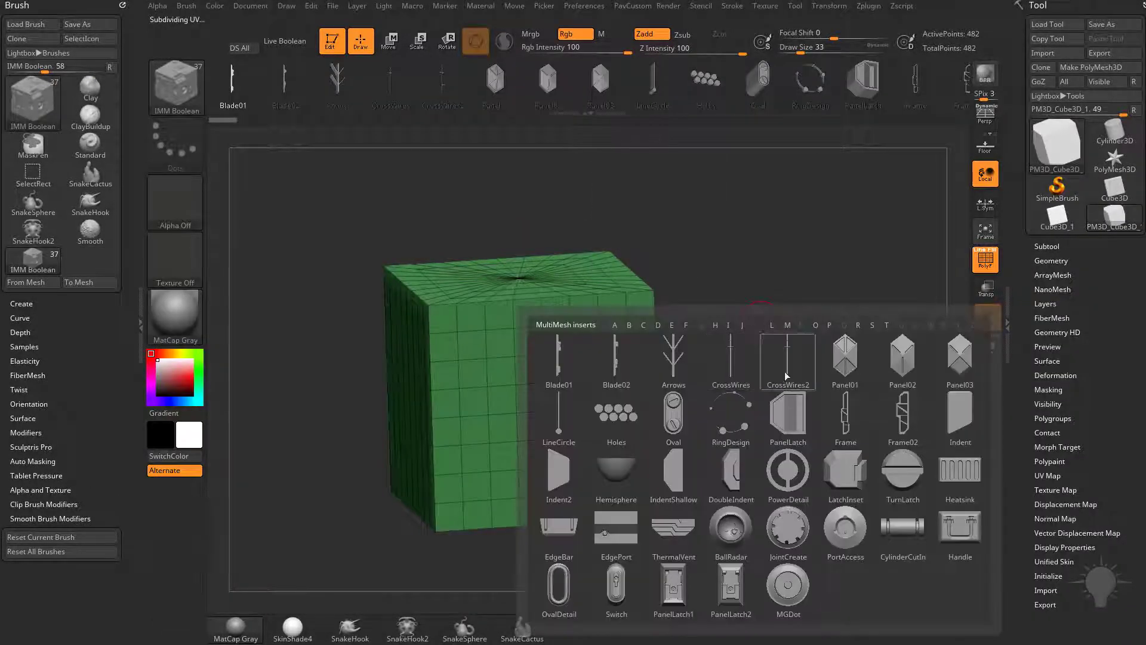
pyautogui.click(618, 588)
pyautogui.moveTo(782, 315); pyautogui.dragTo(669, 403)
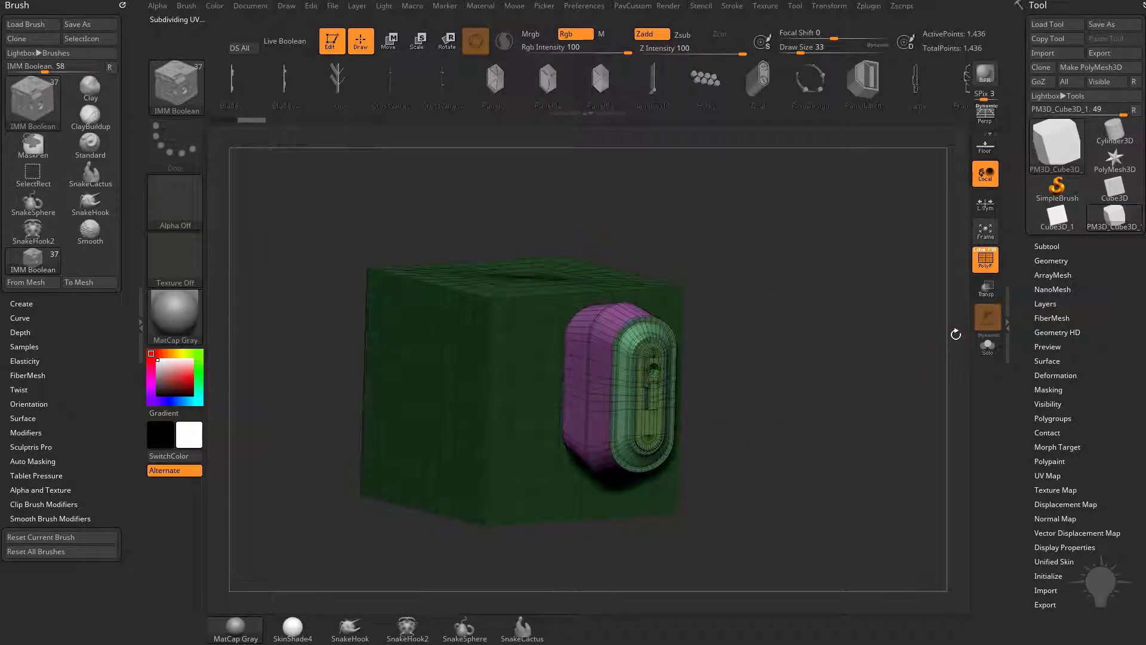
# - Split the masked cube from the inserted switch into its own subtool and order the switch below the cube
pyautogui.keyDown('shift'); pyautogui.click(1047, 247); pyautogui.keyUp('shift')
pyautogui.moveTo(1022, 277); pyautogui.dragTo(1022, 222)
pyautogui.keyDown('shift'); pyautogui.click(1045, 428); pyautogui.keyUp('shift')
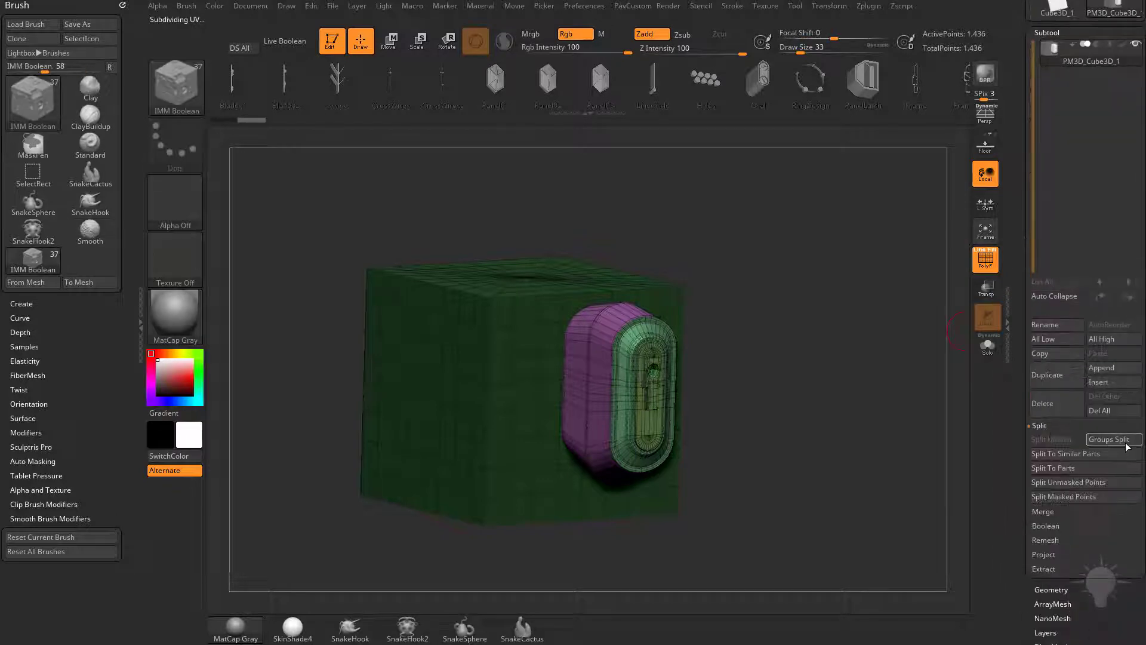
pyautogui.click(1076, 496)
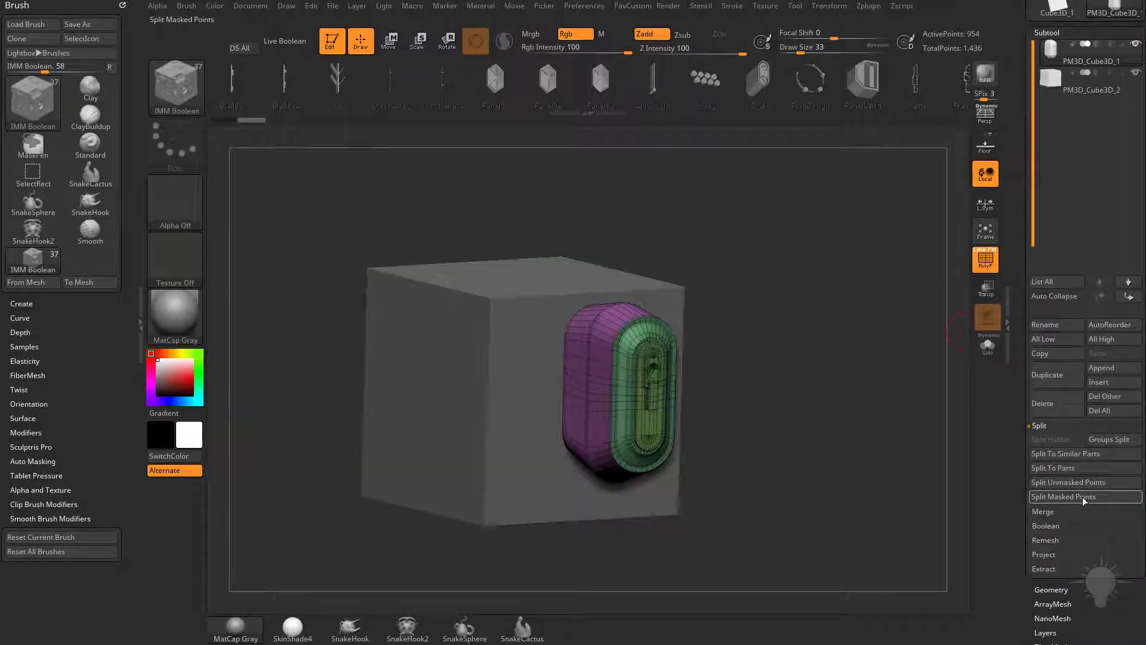
pyautogui.click(1128, 281)
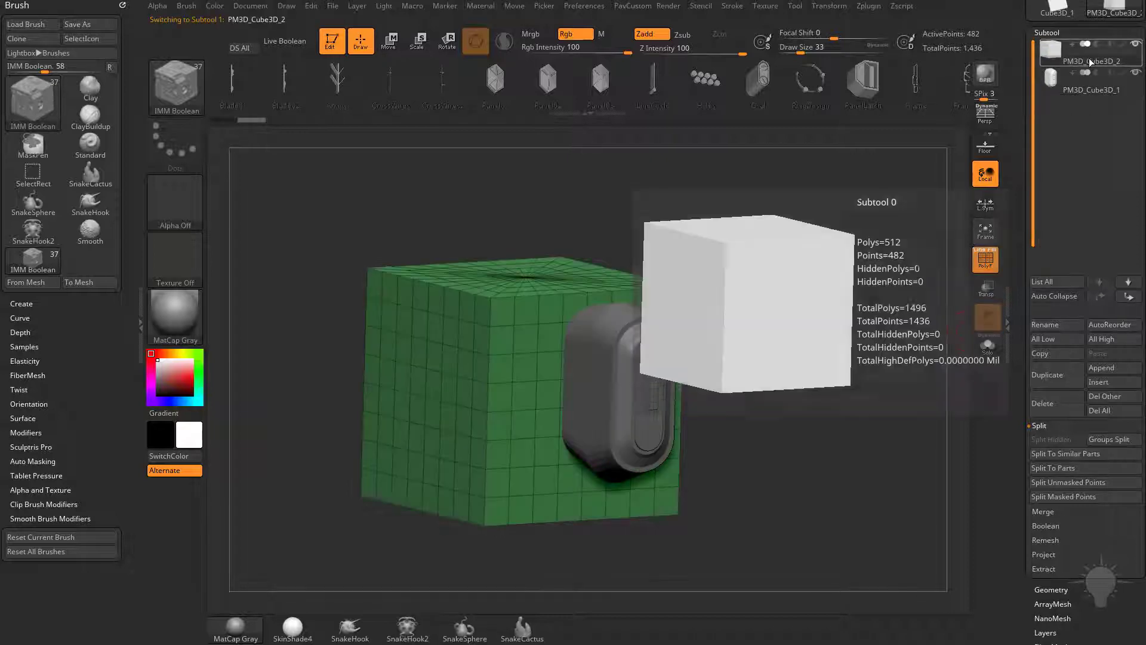
# - Set the switch subtool to subtraction and turn on Live Boolean with the polyframe hidden
pyautogui.click(1090, 87)
pyautogui.moveTo(839, 279); pyautogui.dragTo(804, 266)
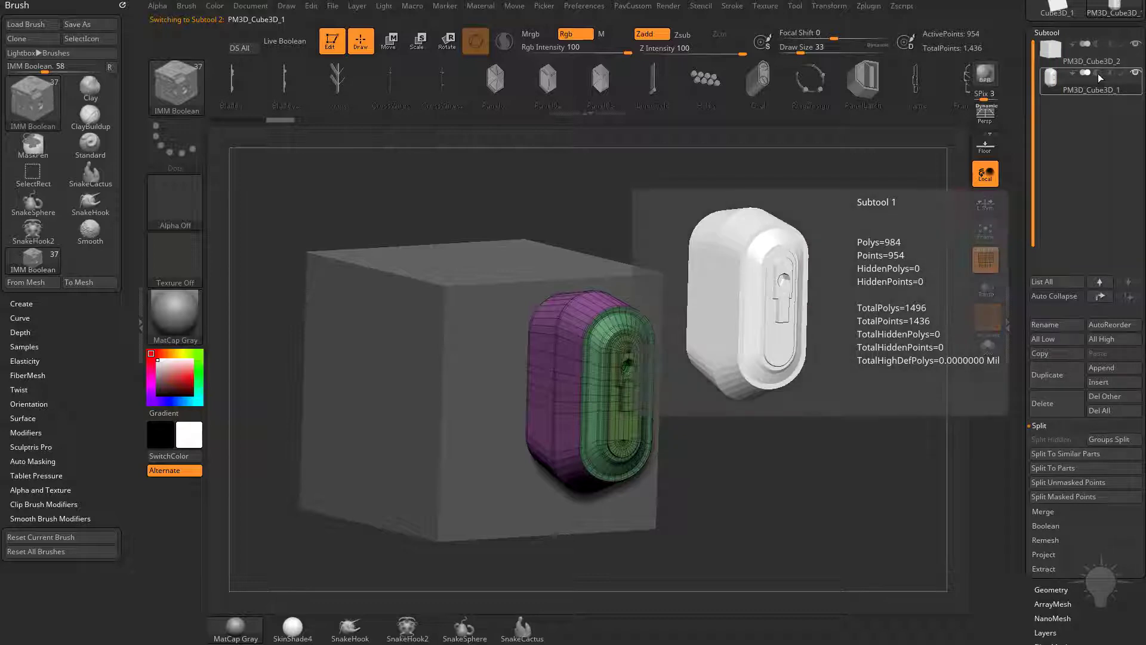
pyautogui.click(291, 43)
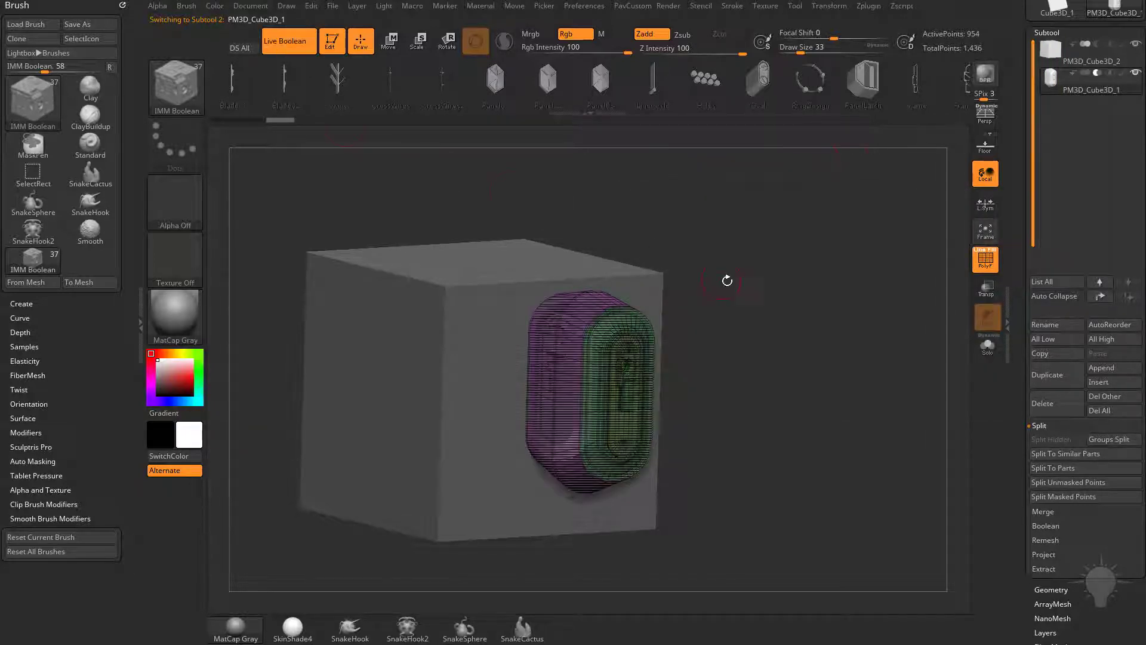
pyautogui.moveTo(729, 281); pyautogui.dragTo(830, 280)
pyautogui.click(986, 259)
# - Reposition and rotate the switch with the Gizmo so it cuts diagonally across the cube's face
pyautogui.moveTo(896, 295); pyautogui.dragTo(852, 289)
pyautogui.press('w')
pyautogui.moveTo(611, 340); pyautogui.dragTo(594, 358)
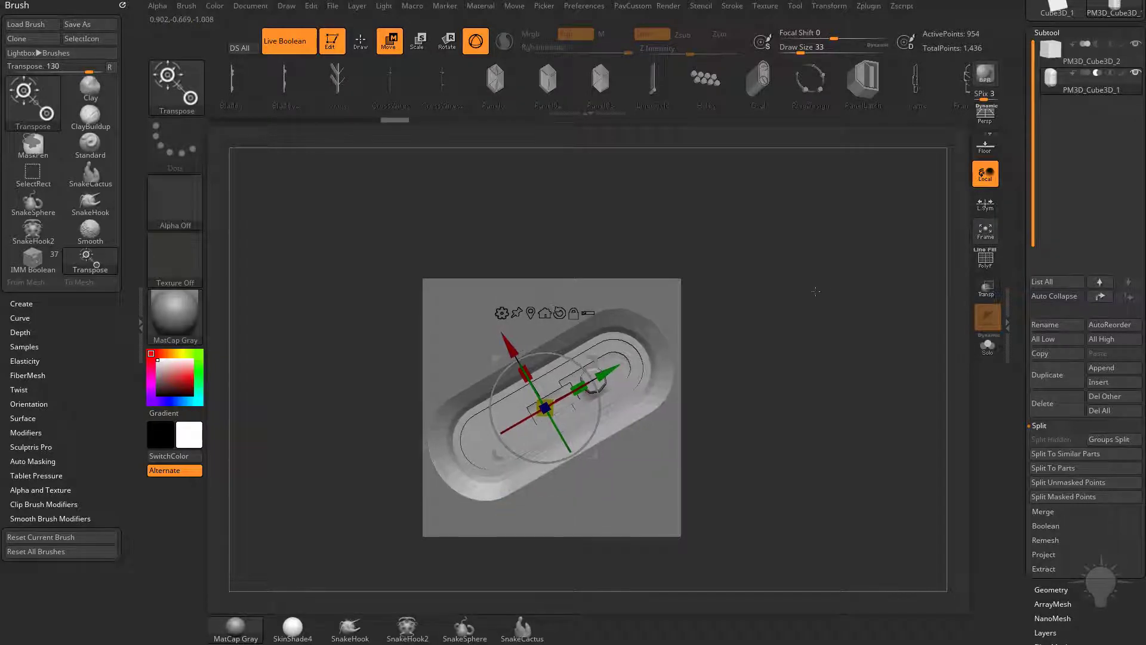
pyautogui.moveTo(827, 289); pyautogui.dragTo(868, 281)
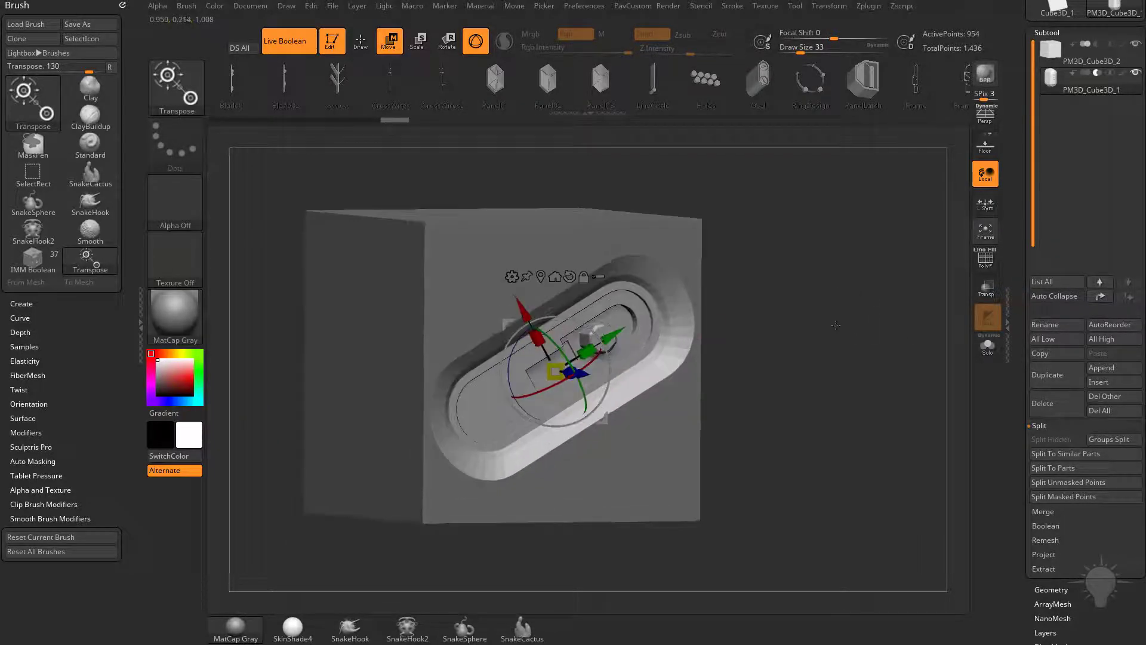
# - Turn on Dynamic Subdivision for the switch subtool
pyautogui.moveTo(1018, 397); pyautogui.dragTo(1018, 239)
pyautogui.click(1052, 269)
pyautogui.moveTo(1020, 290); pyautogui.dragTo(1021, 259)
pyautogui.click(1062, 360)
pyautogui.press('d')
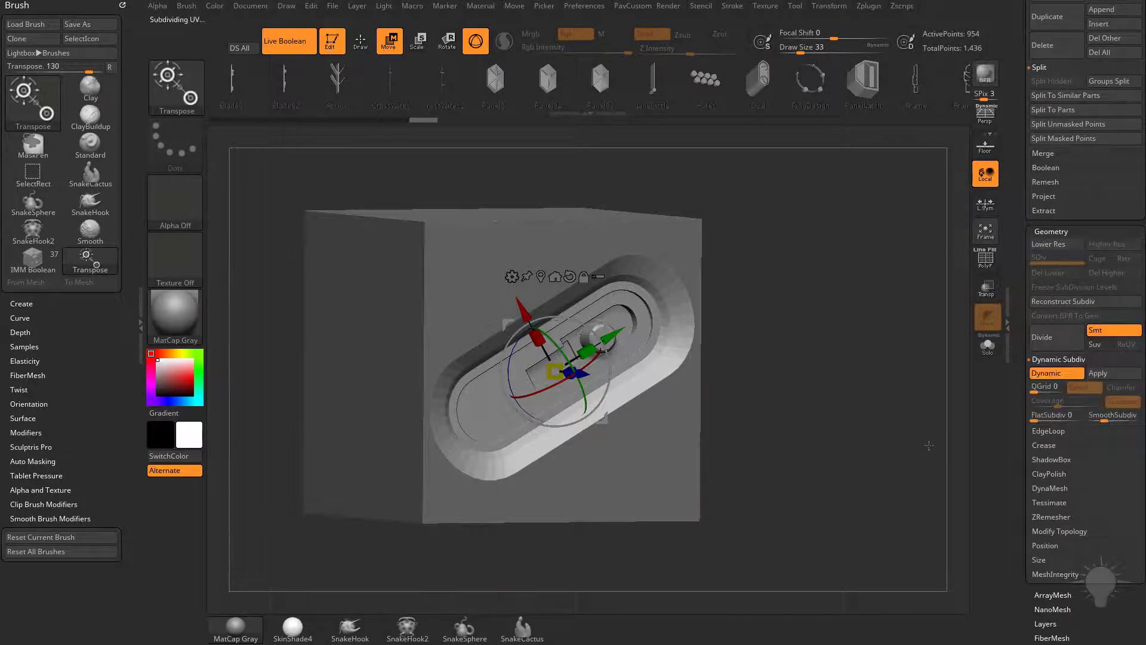
pyautogui.moveTo(1017, 315); pyautogui.dragTo(1016, 472)
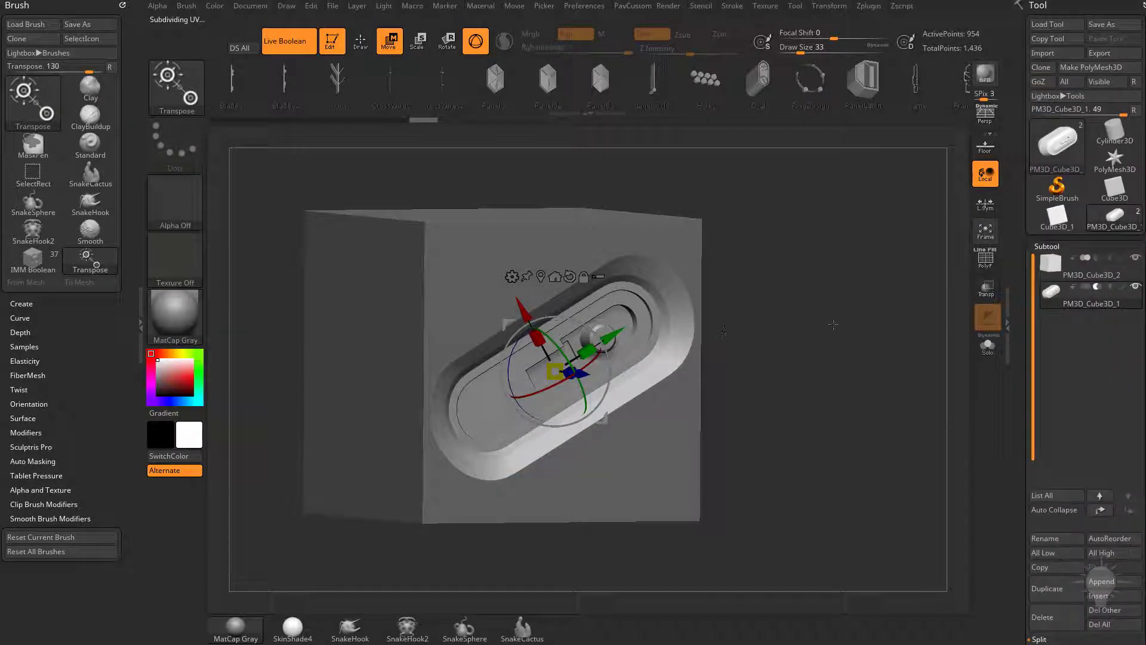
pyautogui.moveTo(1021, 338); pyautogui.dragTo(1020, 270)
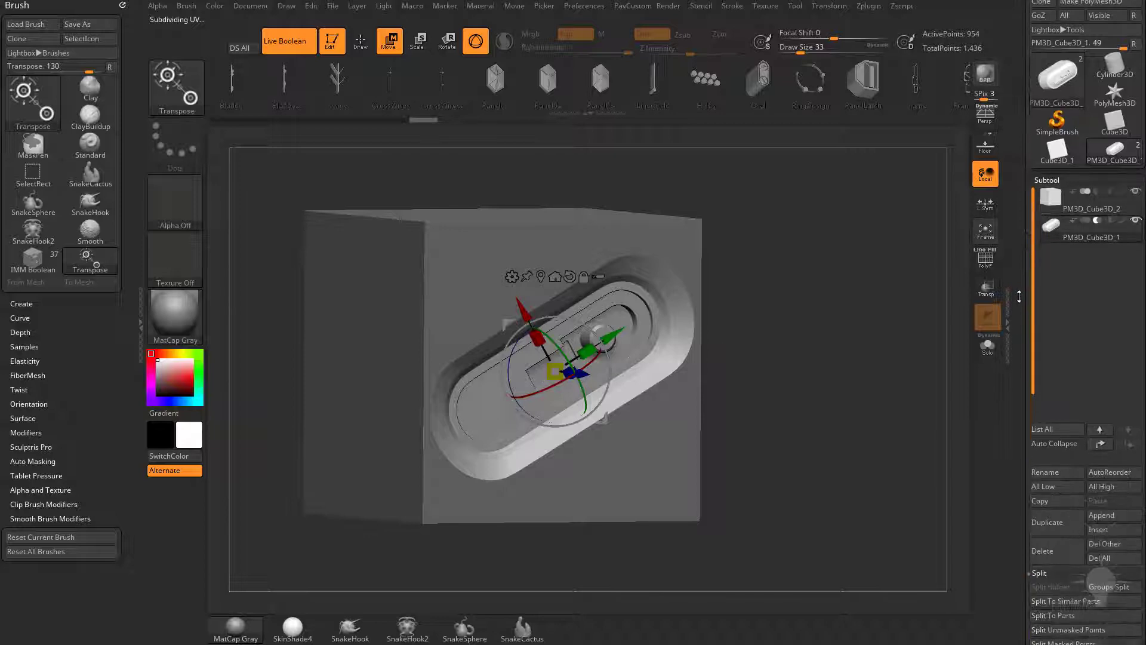
pyautogui.moveTo(523, 310); pyautogui.dragTo(512, 288)
pyautogui.hotkey('ctrl', 'z')
pyautogui.press('ctrl')
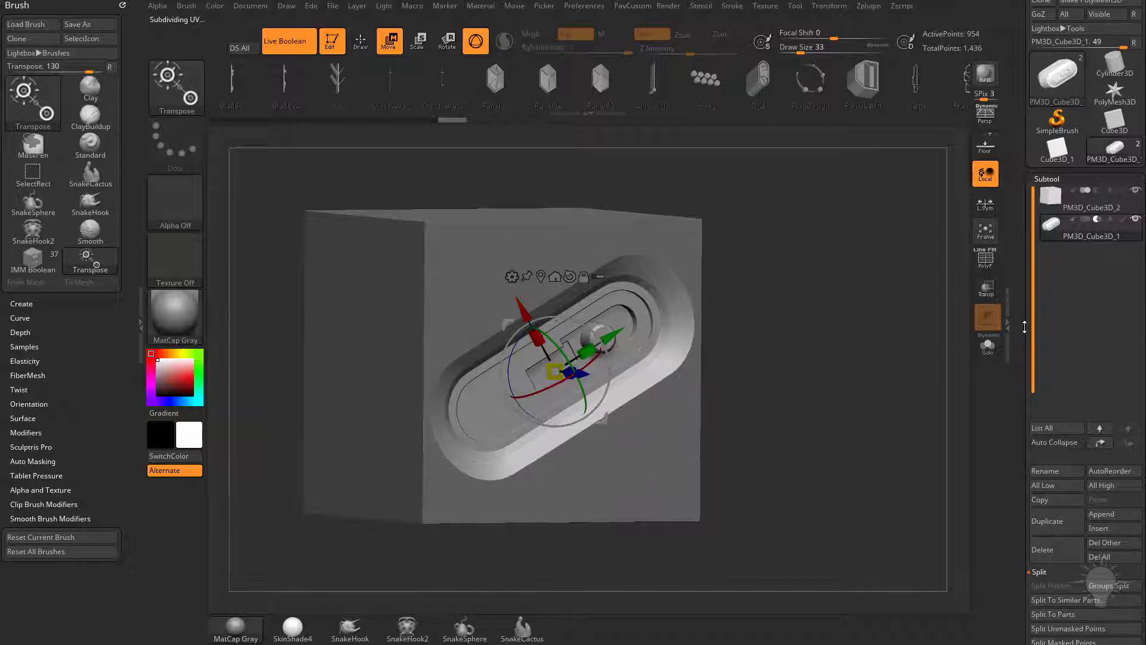
pyautogui.click(984, 263)
pyautogui.click(983, 263)
# - Make a boolean mesh from the cube and switch with DSDiv enabled, and switch to the resulting tool
pyautogui.moveTo(1021, 345); pyautogui.dragTo(1023, 193)
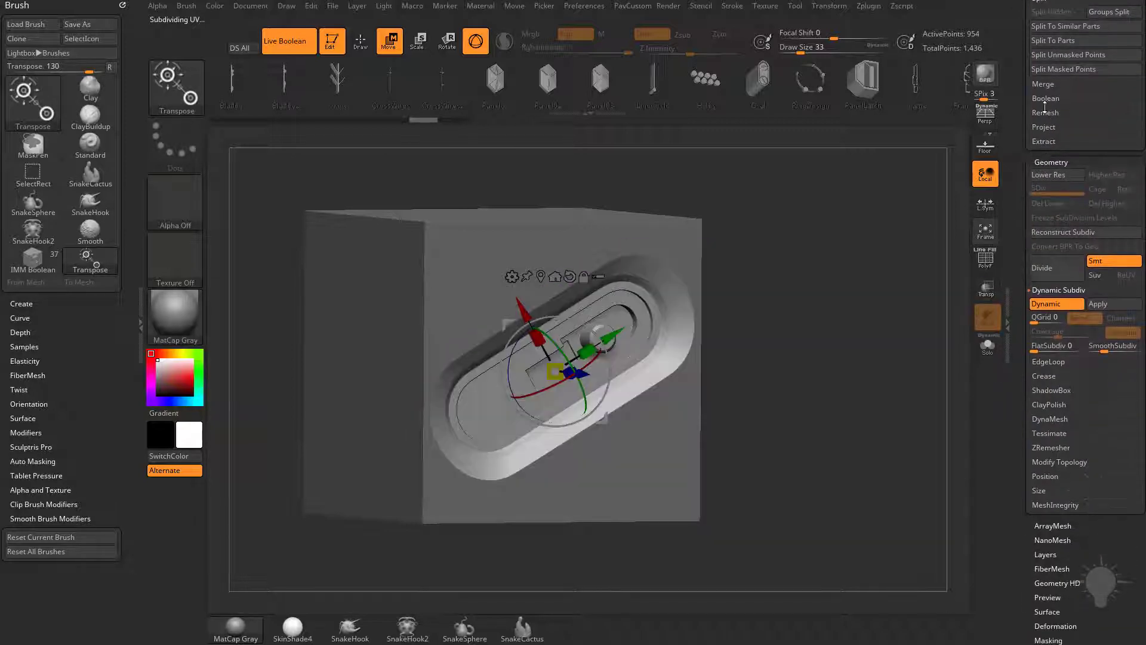
pyautogui.scroll(3, 1045, 108)
pyautogui.click(1049, 166)
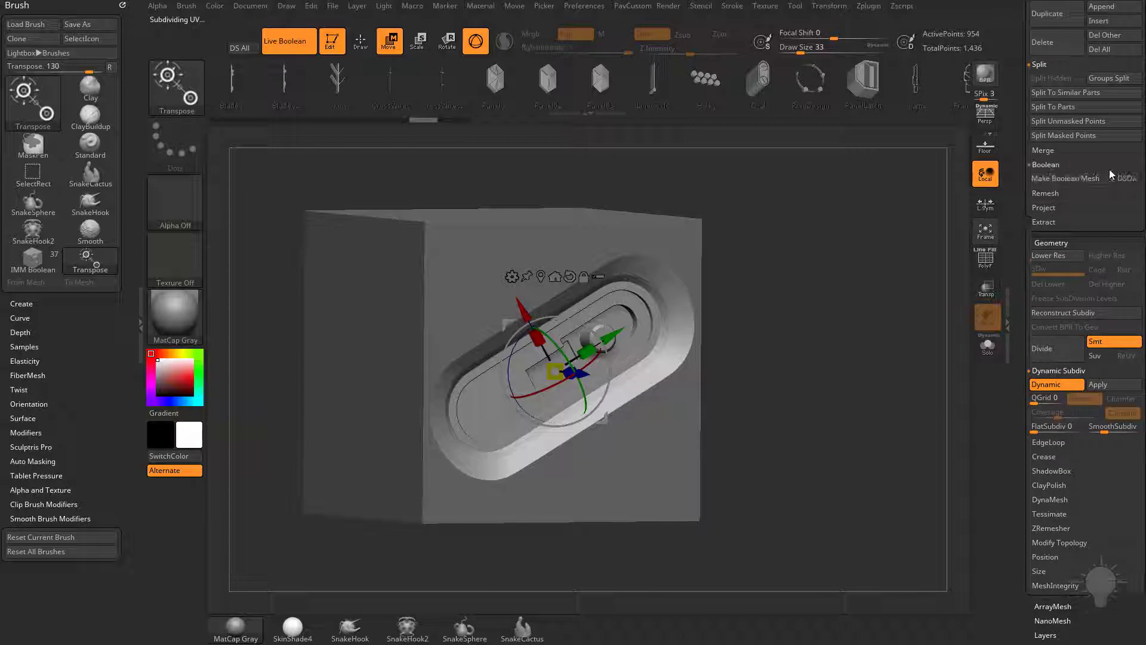
pyautogui.click(1126, 178)
pyautogui.click(1062, 179)
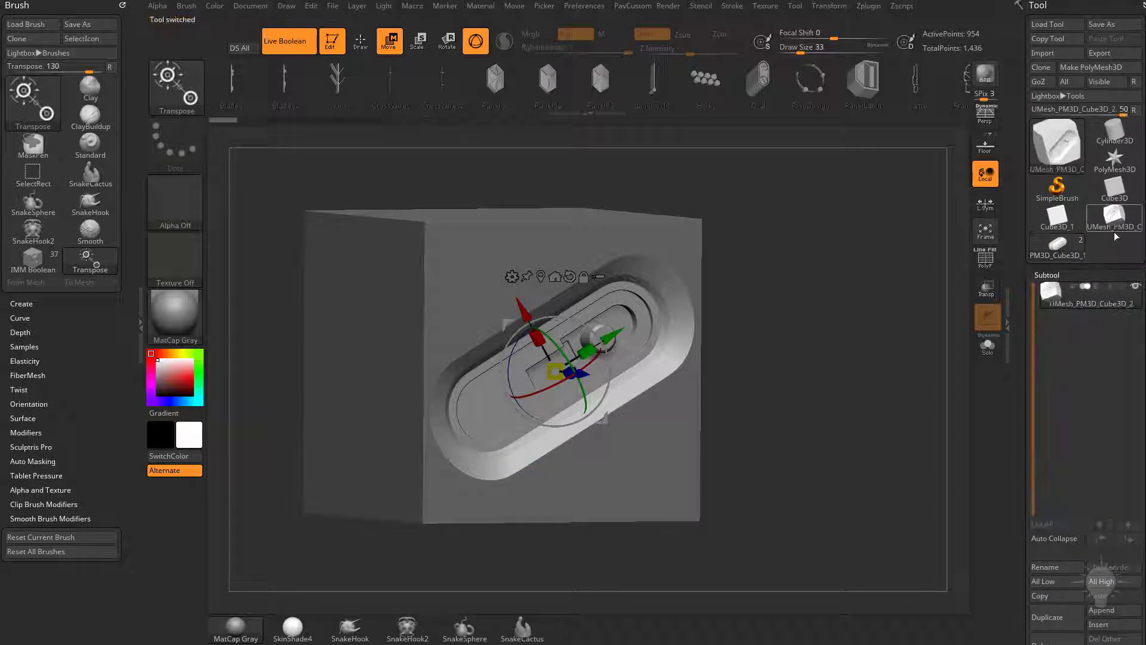
# - Examine the boolean mesh's recess and topology from several angles, with and without the polyframe
pyautogui.click(990, 269)
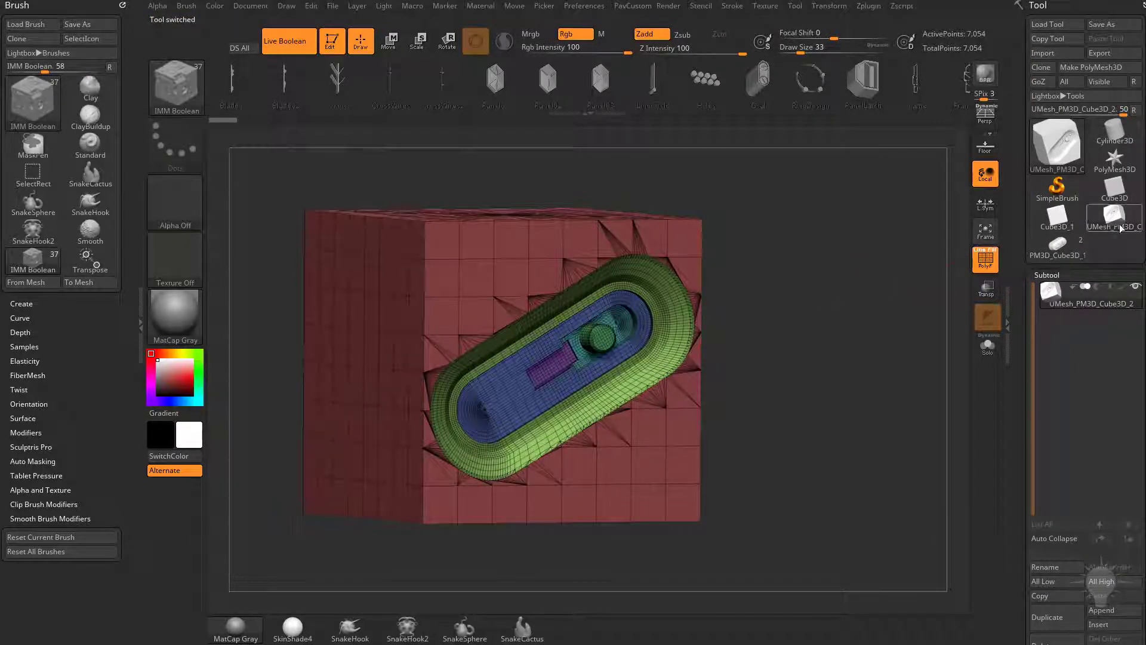
pyautogui.moveTo(874, 286)
pyautogui.mouseDown()
pyautogui.moveTo(788, 280)
pyautogui.moveTo(872, 278)
pyautogui.mouseUp()
pyautogui.click(982, 270)
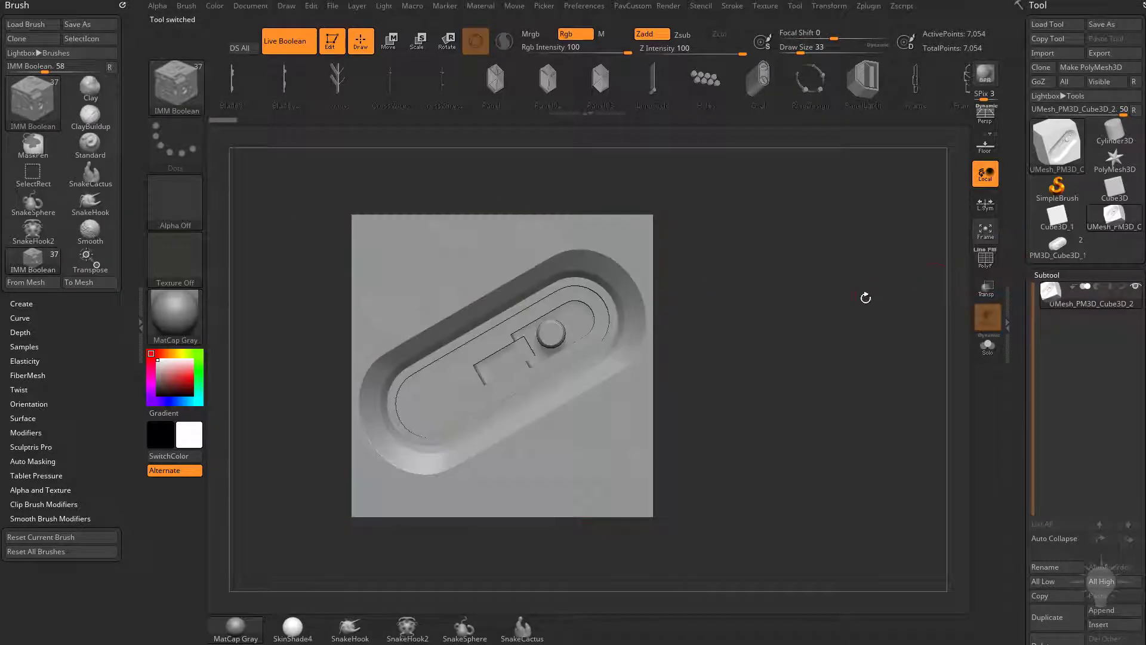
pyautogui.keyDown('alt'); pyautogui.moveTo(815, 300); pyautogui.dragTo(845, 313); pyautogui.keyUp('alt')
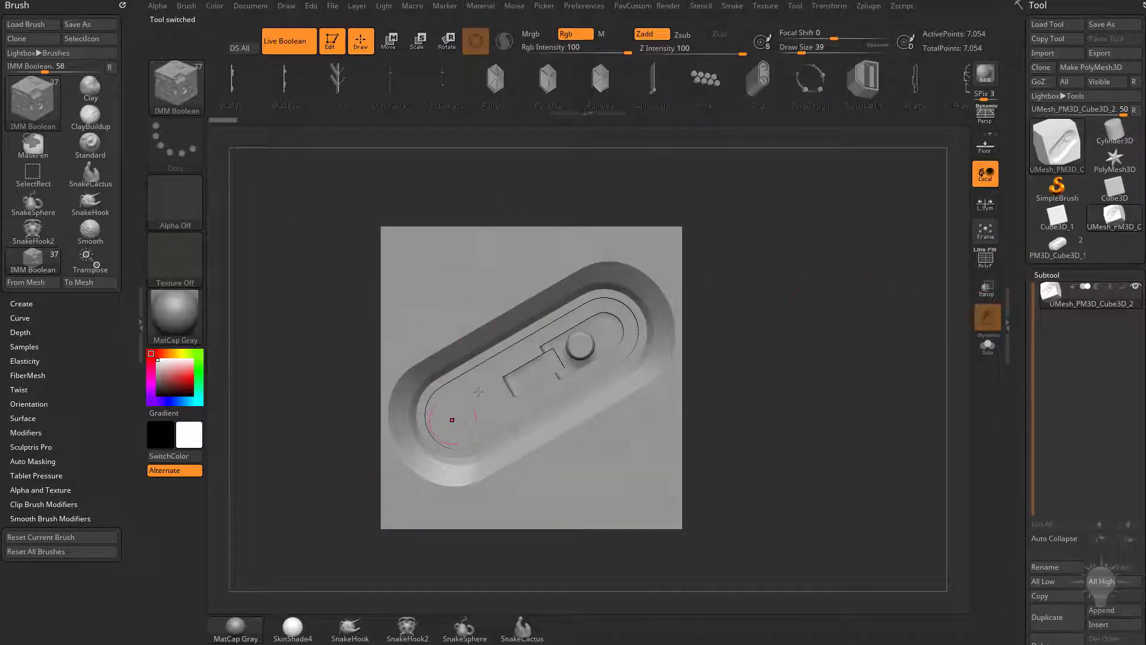
pyautogui.moveTo(767, 293); pyautogui.dragTo(790, 321)
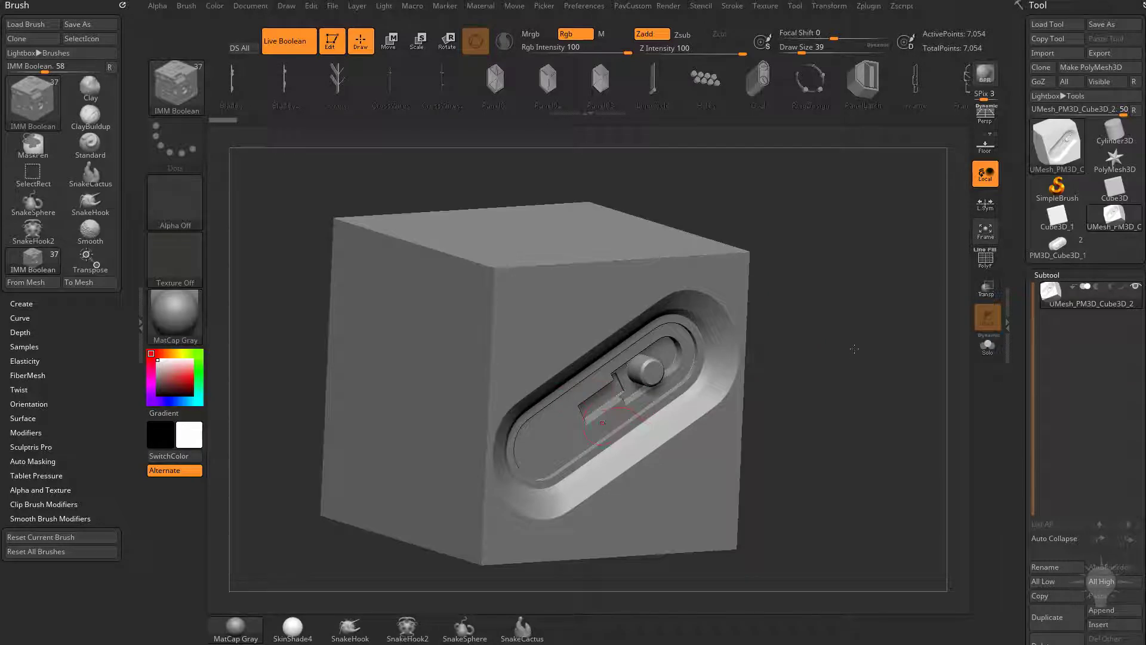
pyautogui.moveTo(855, 348); pyautogui.dragTo(754, 341)
pyautogui.moveTo(797, 239); pyautogui.dragTo(811, 304)
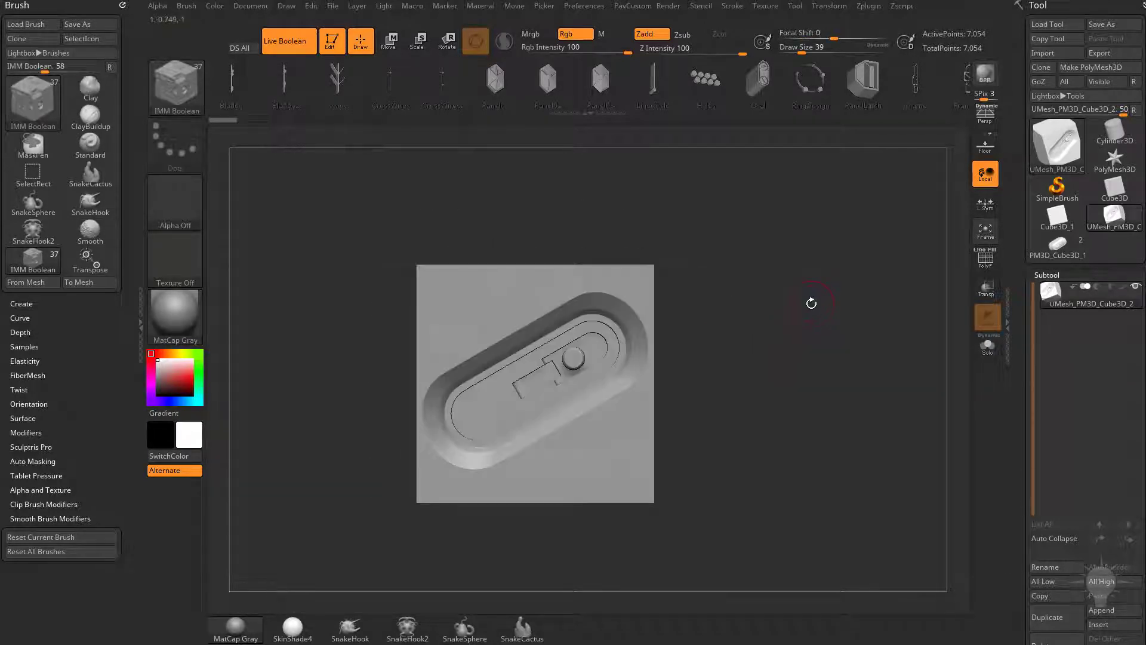
# - Append a Cylinder3D as a new subtool to the boolean mesh and select it
pyautogui.moveTo(1021, 398); pyautogui.dragTo(1021, 211)
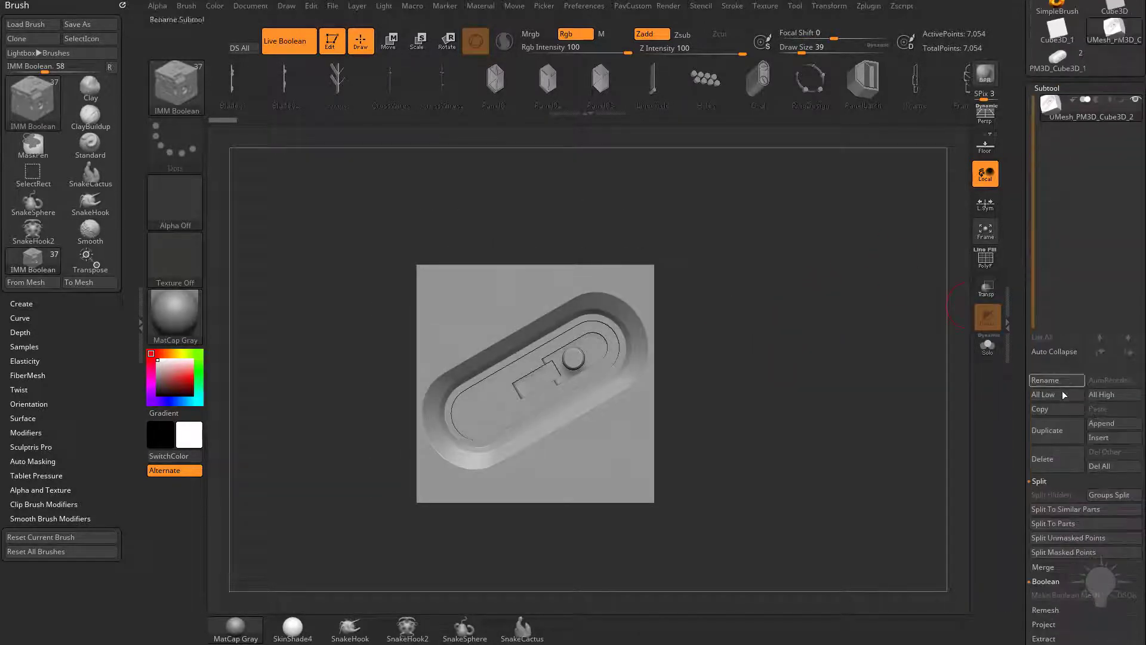
pyautogui.click(1083, 423)
pyautogui.click(754, 412)
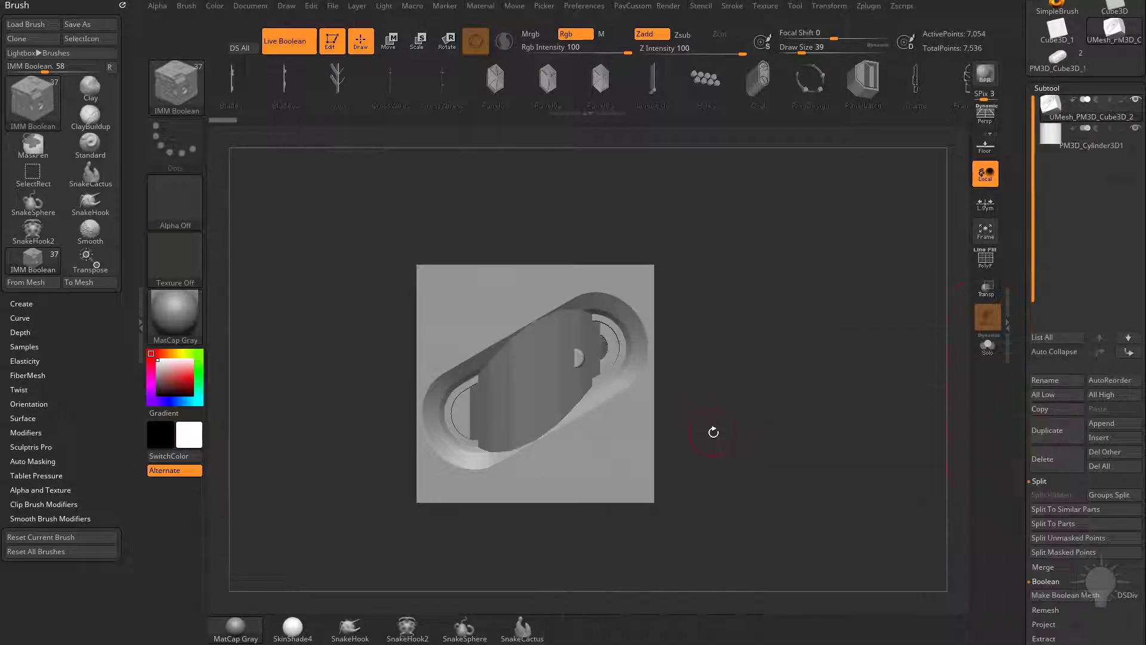
pyautogui.click(1091, 145)
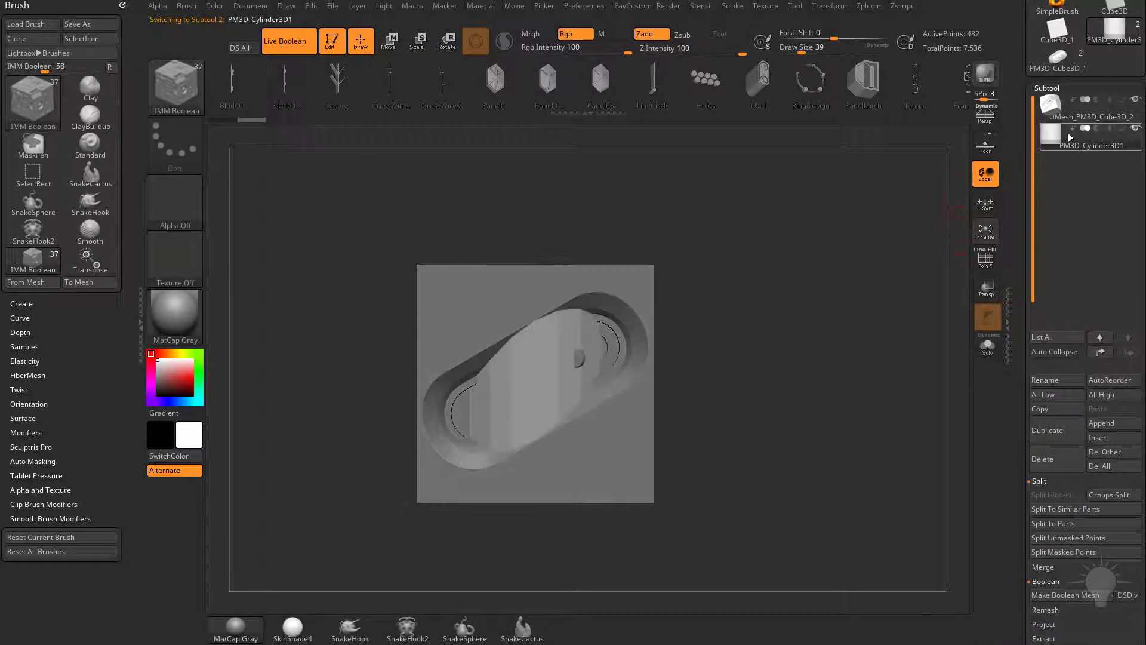
pyautogui.scroll(3, 1069, 179)
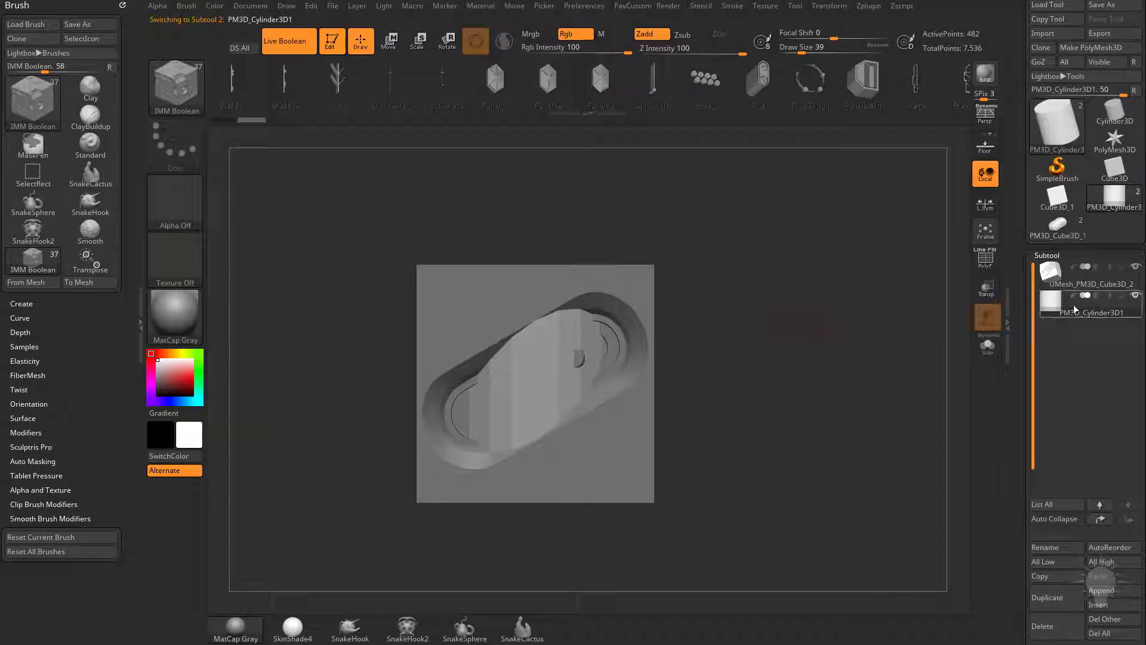
# - Turn on transparency and isolate the cylinder with Solo, viewed from above
pyautogui.click(986, 288)
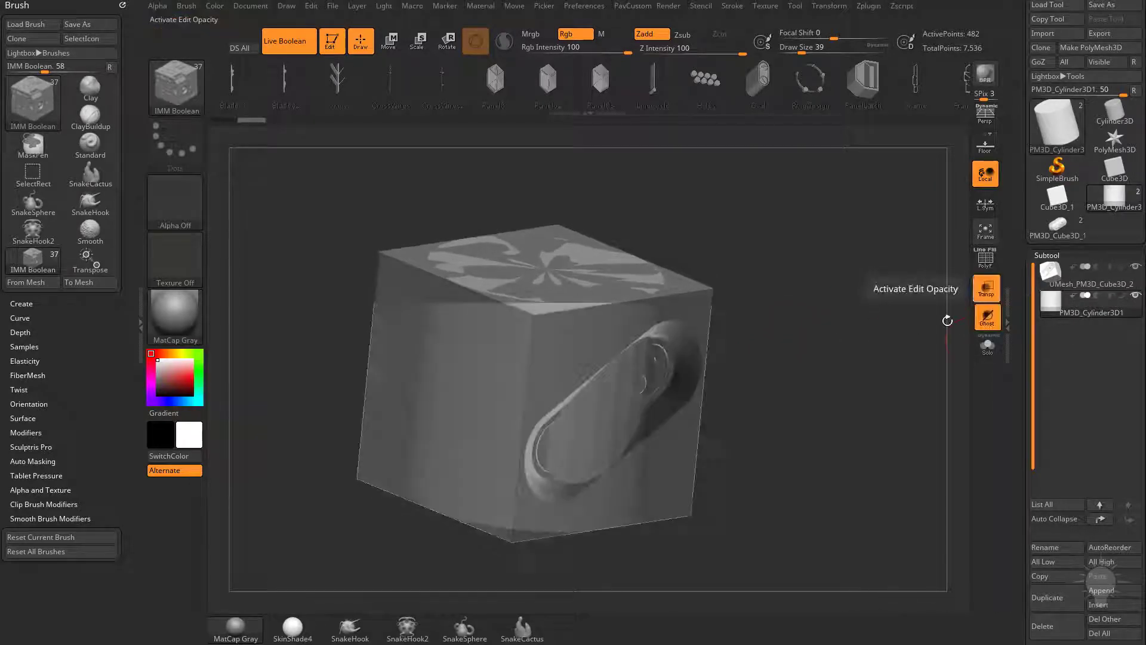
pyautogui.moveTo(948, 321); pyautogui.dragTo(864, 330)
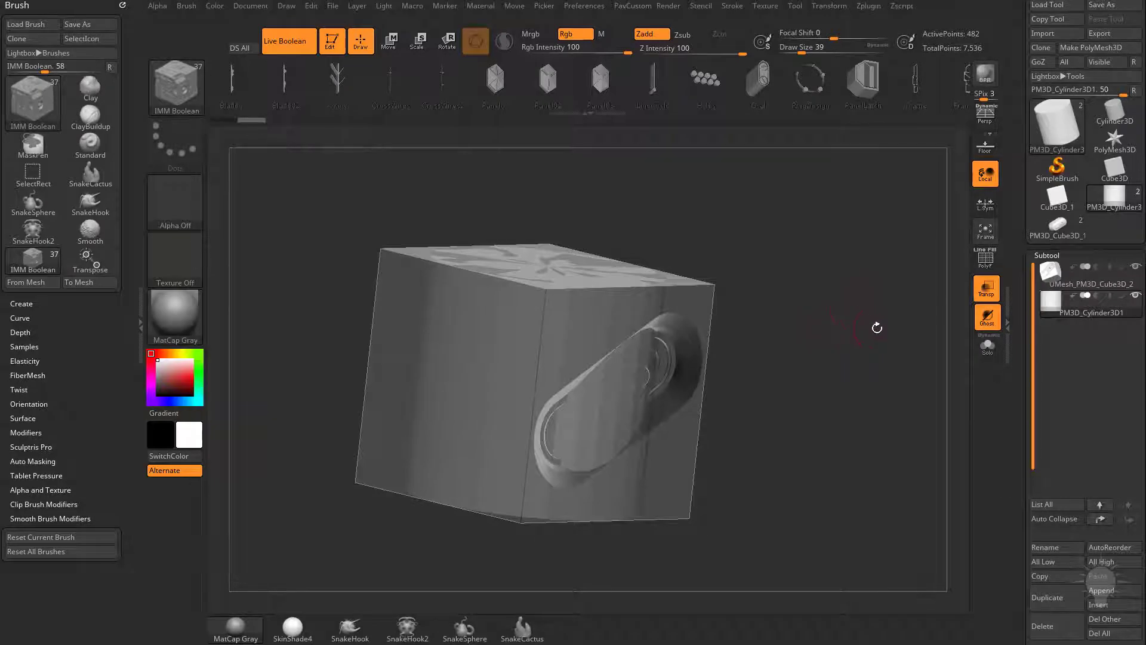
pyautogui.click(988, 350)
pyautogui.moveTo(881, 290); pyautogui.dragTo(870, 389)
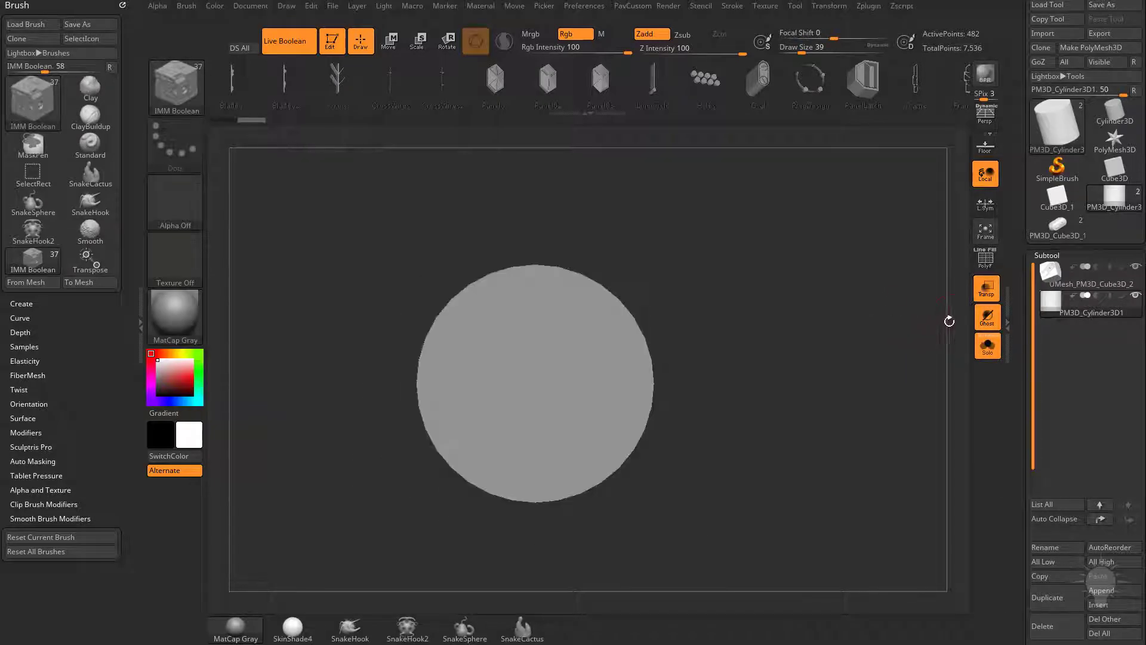
# - Show the polyframe on the cylinder and stretch it sideways into a capsule with the Extender deformer
pyautogui.press('w')
pyautogui.click(986, 258)
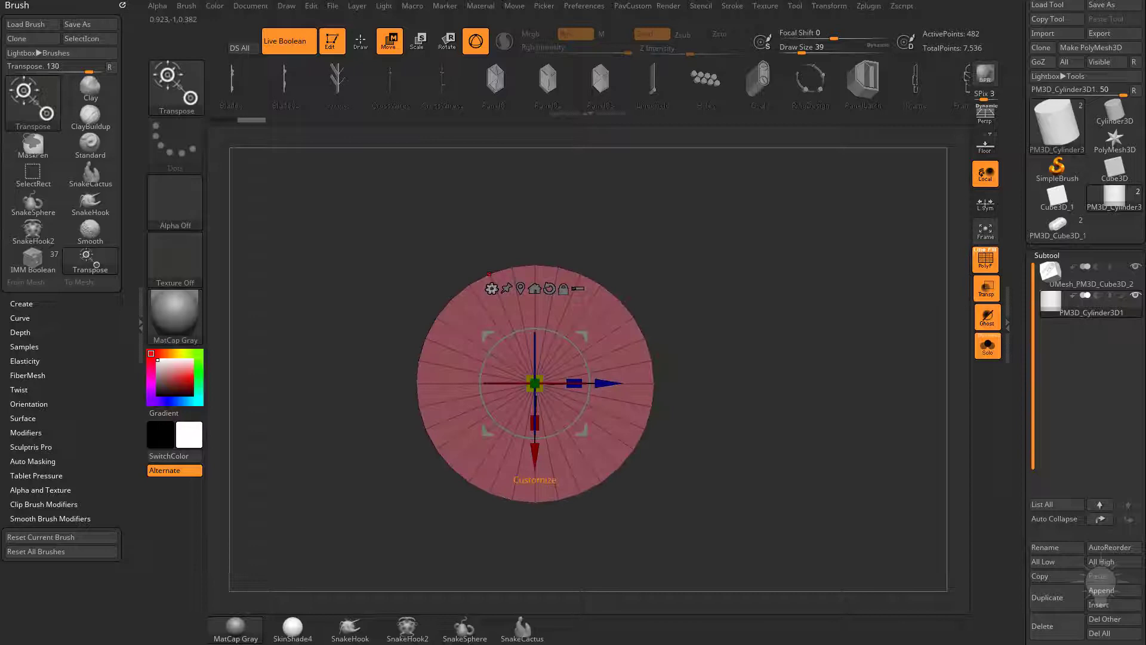
pyautogui.click(491, 288)
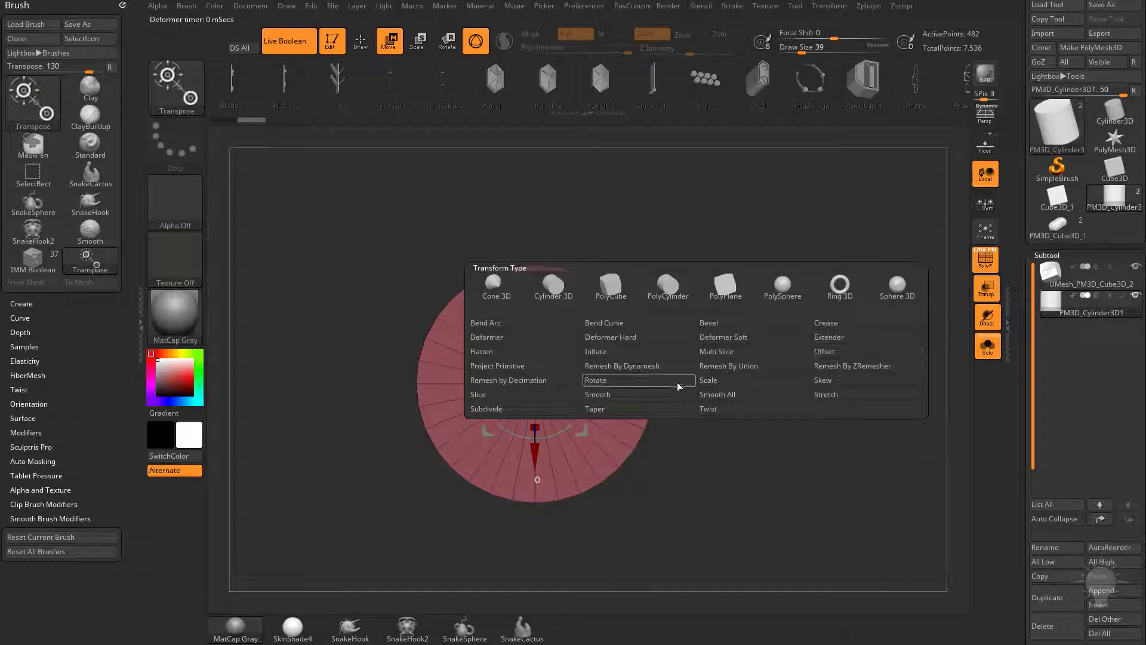
pyautogui.click(830, 338)
pyautogui.moveTo(662, 377); pyautogui.dragTo(859, 326)
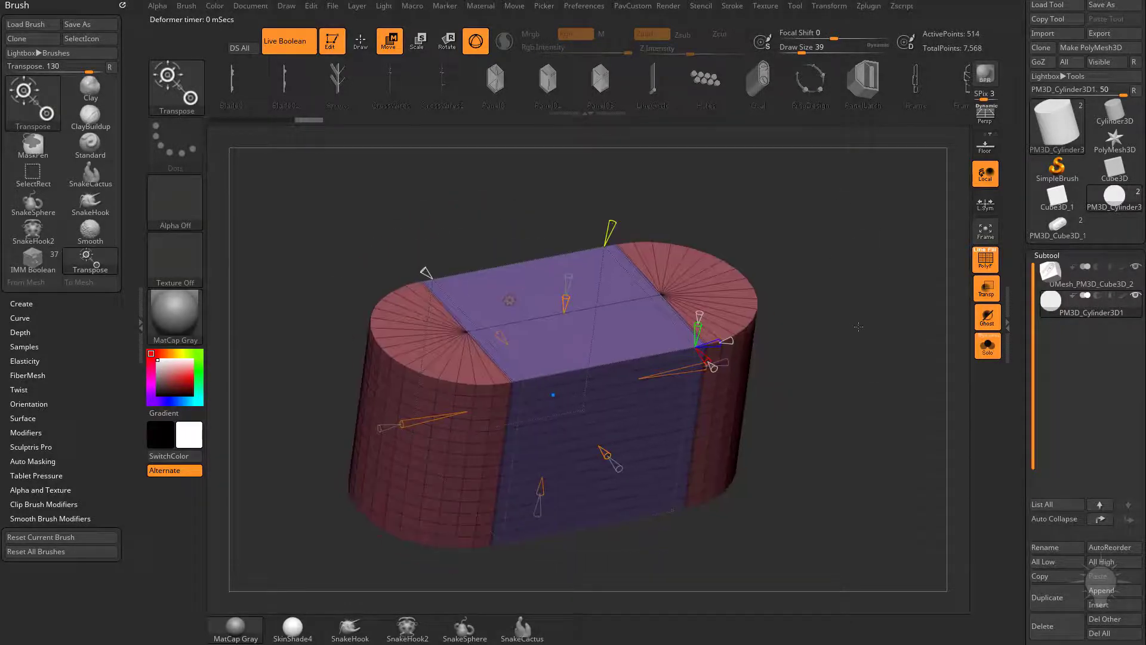
# - Look up the ZB4 R8 What's New playlist on the YouTube page in the browser, and return to ZBrush
pyautogui.moveTo(1145, 179); pyautogui.dragTo(438, 12)
pyautogui.scroll(-3, 481, 280)
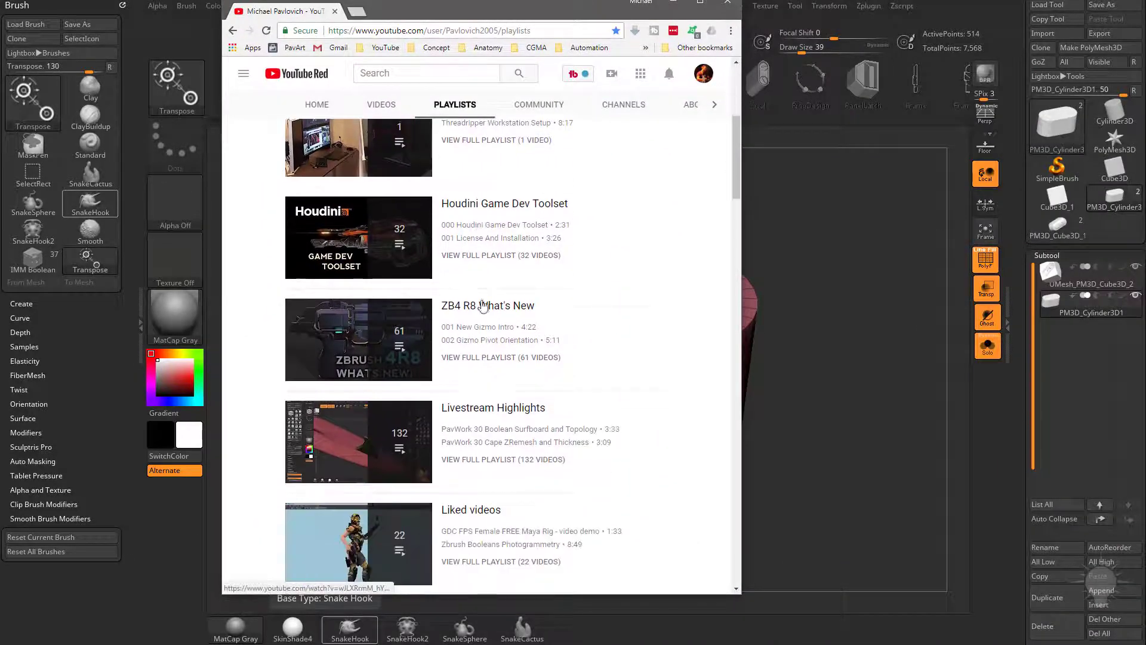
pyautogui.hotkey('alt', 'Tab')
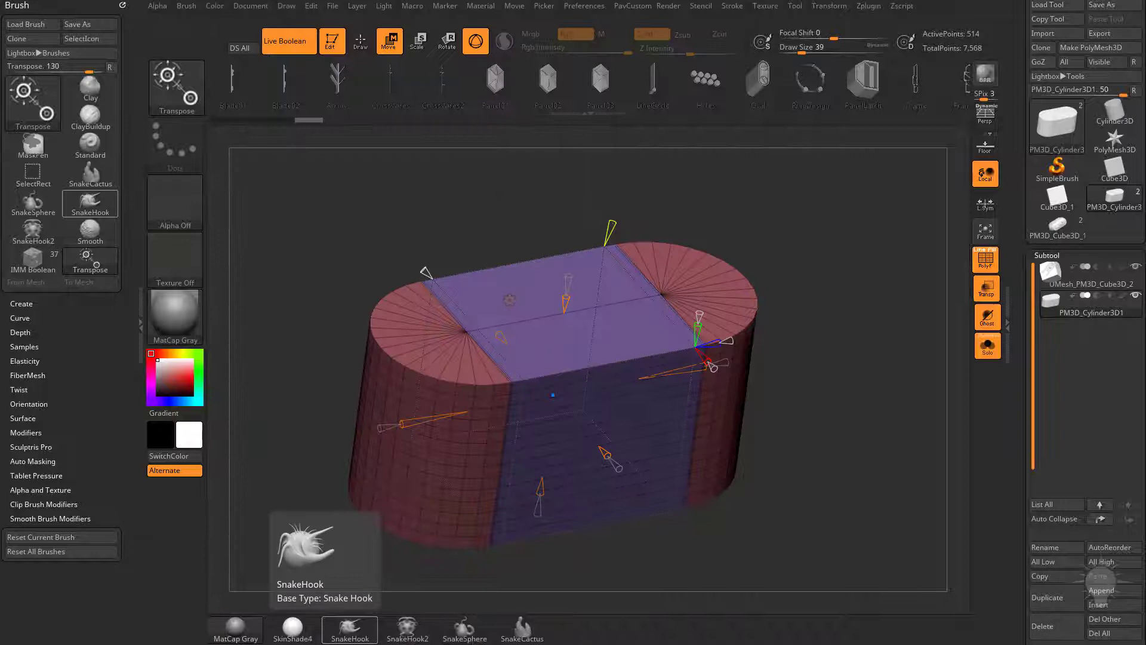
# - Accept the Extender deformation on the capsule and turn off Solo to show the boolean cube
pyautogui.moveTo(836, 263); pyautogui.dragTo(869, 327)
pyautogui.click(510, 299)
pyautogui.click(716, 302)
pyautogui.moveTo(610, 421); pyautogui.dragTo(664, 441)
pyautogui.click(988, 345)
# - Try to move the capsule away from the cube and rotate it upright with the Gizmo
pyautogui.keyDown('alt'); pyautogui.moveTo(879, 377); pyautogui.dragTo(800, 309); pyautogui.keyUp('alt')
pyautogui.moveTo(594, 395); pyautogui.dragTo(614, 407)
pyautogui.moveTo(920, 364); pyautogui.dragTo(732, 333)
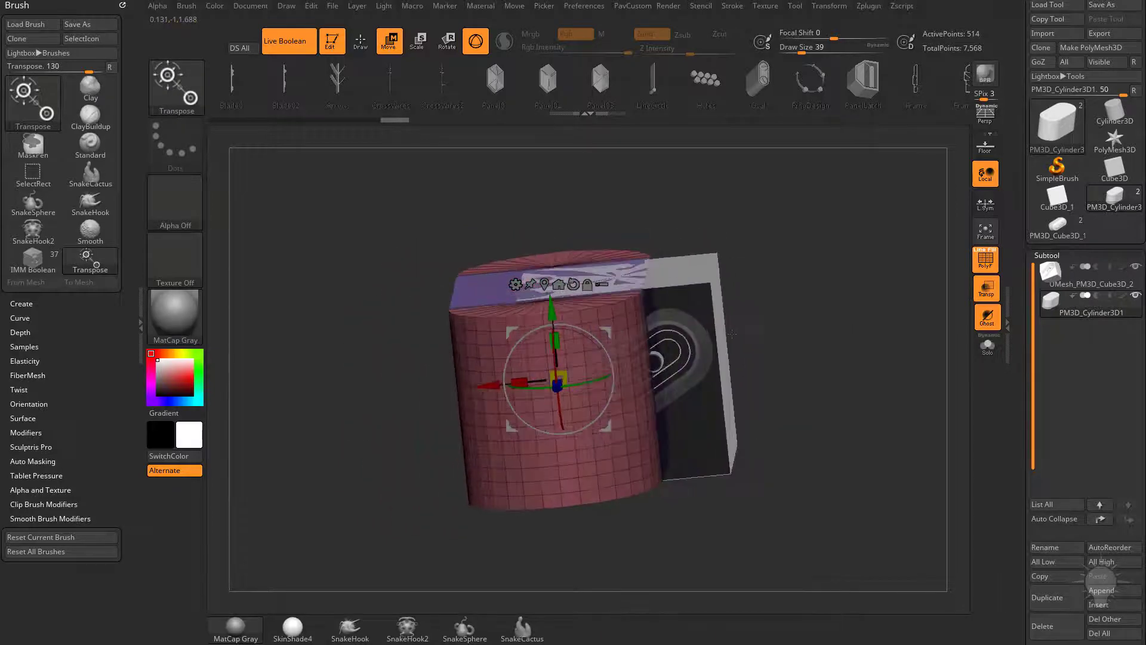
pyautogui.moveTo(832, 315); pyautogui.dragTo(616, 380)
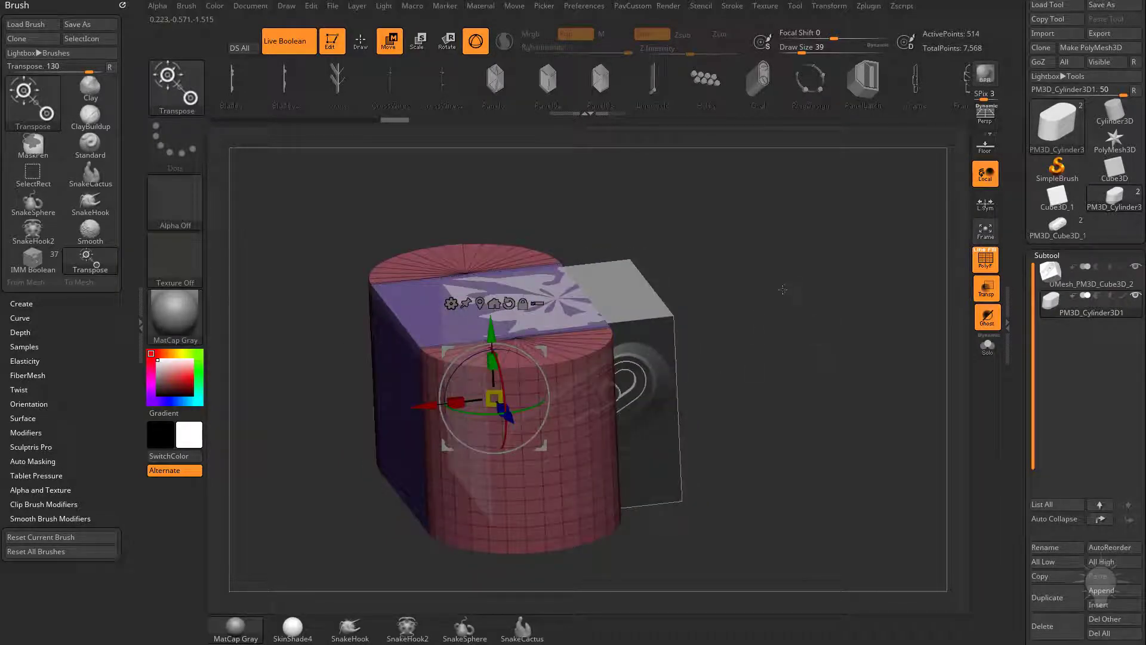
pyautogui.moveTo(774, 315); pyautogui.dragTo(824, 315)
pyautogui.moveTo(520, 379); pyautogui.dragTo(512, 482)
pyautogui.moveTo(796, 344); pyautogui.dragTo(823, 324)
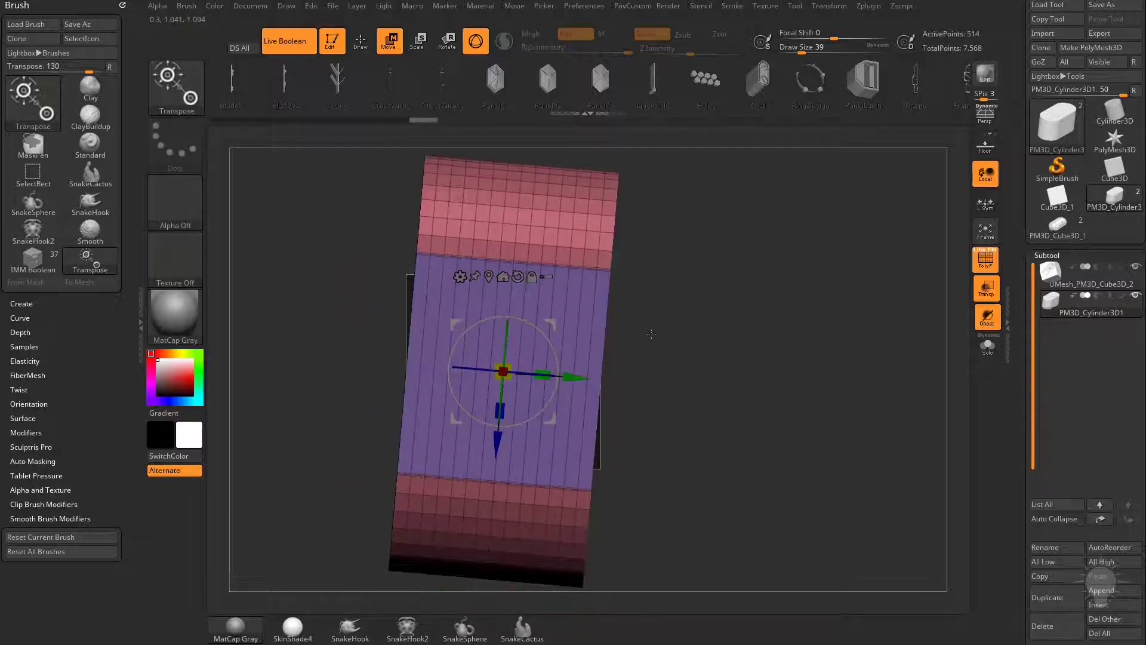
# - Try to tilt, shrink and position the capsule over the cube's slot recess with the Gizmo
pyautogui.keyDown('shift'); pyautogui.moveTo(556, 352); pyautogui.dragTo(401, 387); pyautogui.keyUp('shift')
pyautogui.keyDown('shift'); pyautogui.moveTo(382, 388); pyautogui.dragTo(316, 388); pyautogui.keyUp('shift')
pyautogui.moveTo(547, 324); pyautogui.dragTo(597, 388)
pyautogui.moveTo(831, 339)
pyautogui.keyDown('alt'); pyautogui.mouseDown()
pyautogui.moveTo(846, 349)
pyautogui.moveTo(859, 336)
pyautogui.moveTo(818, 351)
pyautogui.mouseUp(); pyautogui.keyUp('alt')
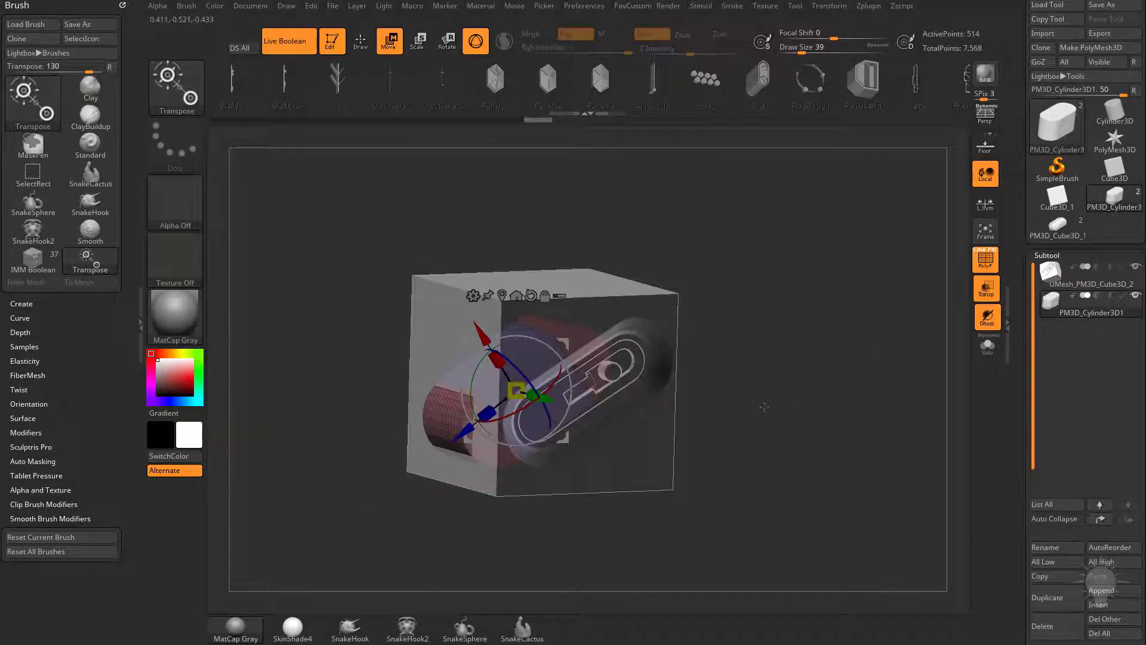
pyautogui.moveTo(764, 407); pyautogui.dragTo(810, 387)
# - Undo the Gizmo moves, rotations and scaling applied to the capsule
pyautogui.hotkey('ctrl', 'z')
pyautogui.hotkey('ctrl', 'z')
pyautogui.hotkey('ctrl', 'z')
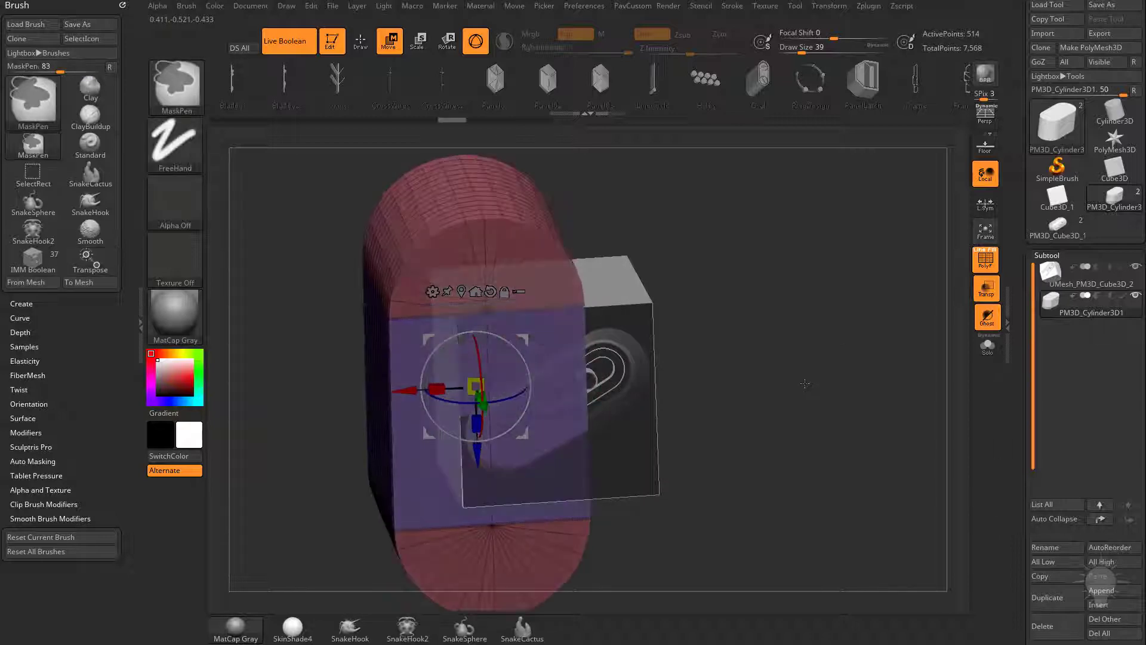
pyautogui.moveTo(754, 358)
pyautogui.mouseDown()
pyautogui.moveTo(806, 336)
pyautogui.moveTo(794, 340)
pyautogui.moveTo(801, 311)
pyautogui.mouseUp()
pyautogui.hotkey('ctrl', 'z')
pyautogui.hotkey('ctrl', 'z')
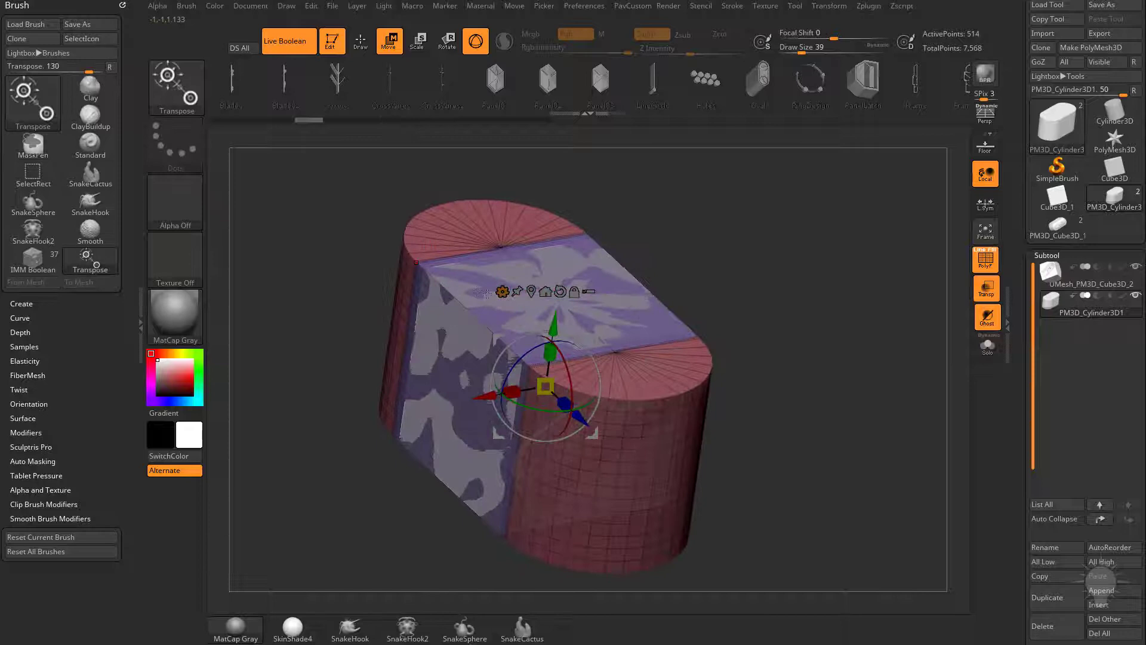
# - Apply the Rotate deformer to the capsule and turn it 90 degrees so its flat face matches the cube's recessed side
pyautogui.click(502, 292)
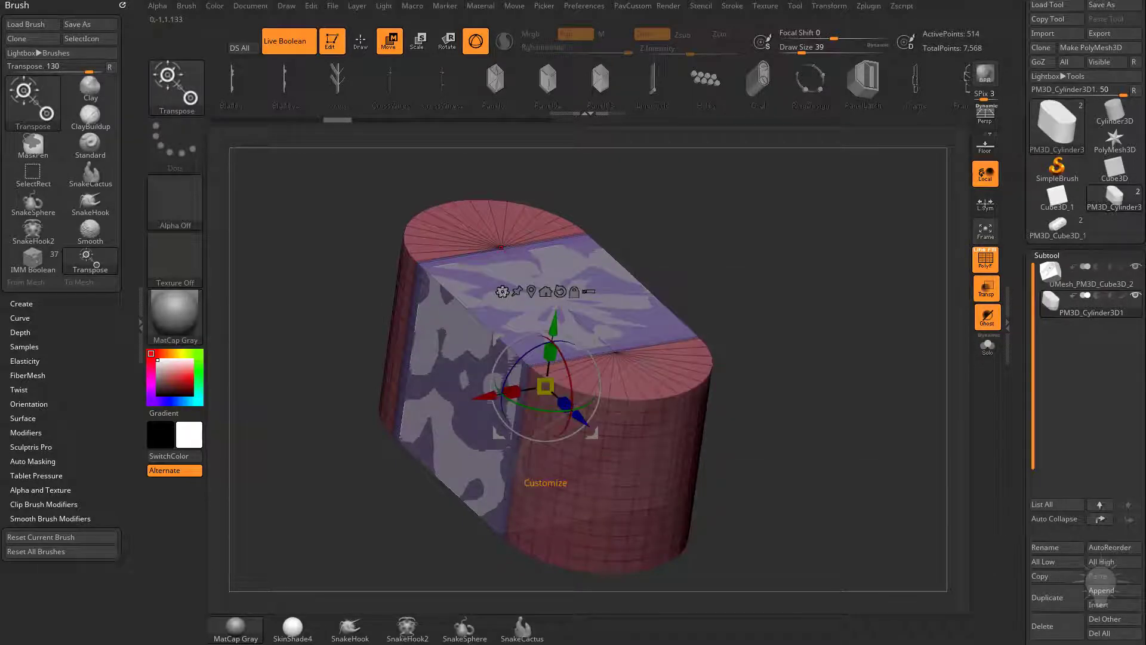
pyautogui.click(502, 292)
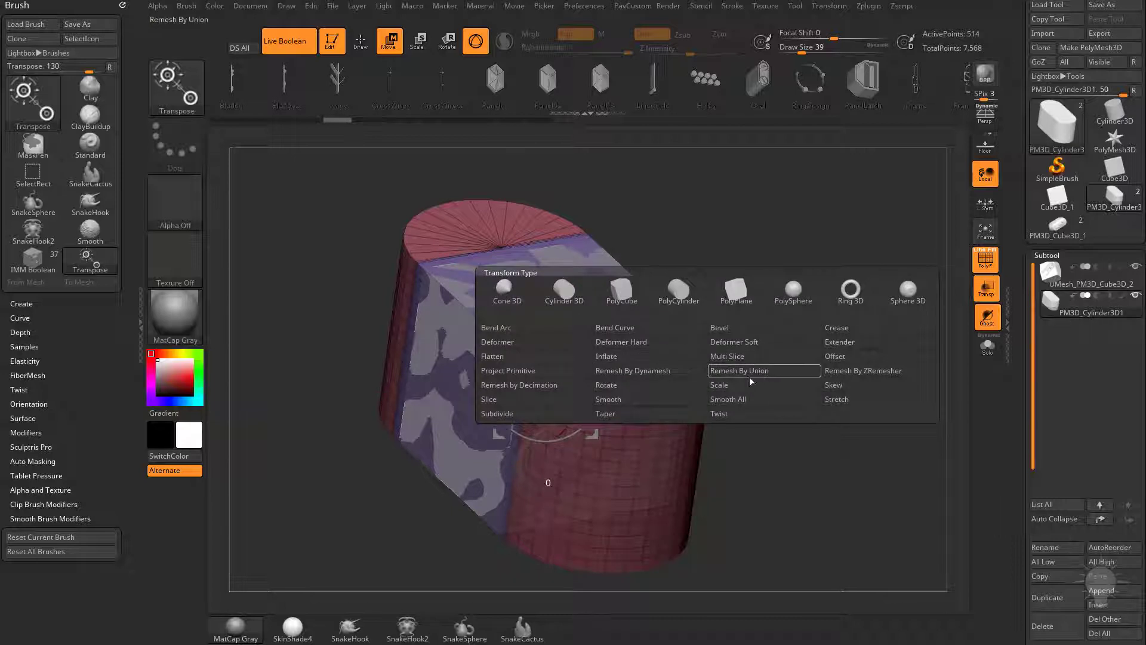
pyautogui.click(638, 385)
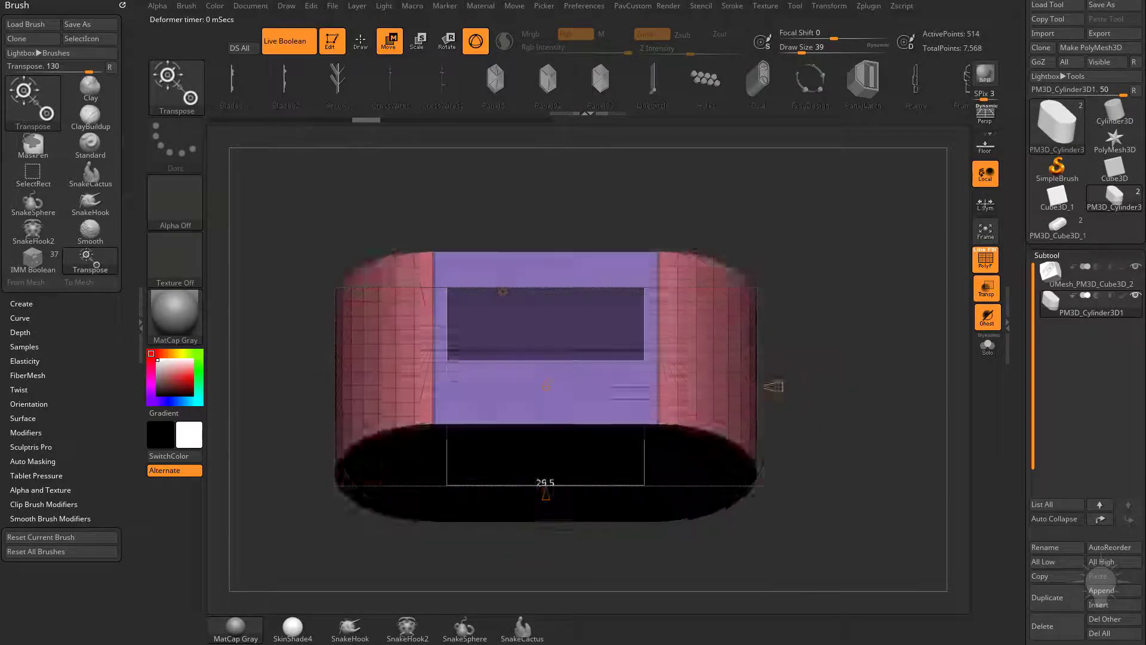
pyautogui.moveTo(774, 386); pyautogui.dragTo(806, 382)
pyautogui.moveTo(914, 308); pyautogui.dragTo(845, 378)
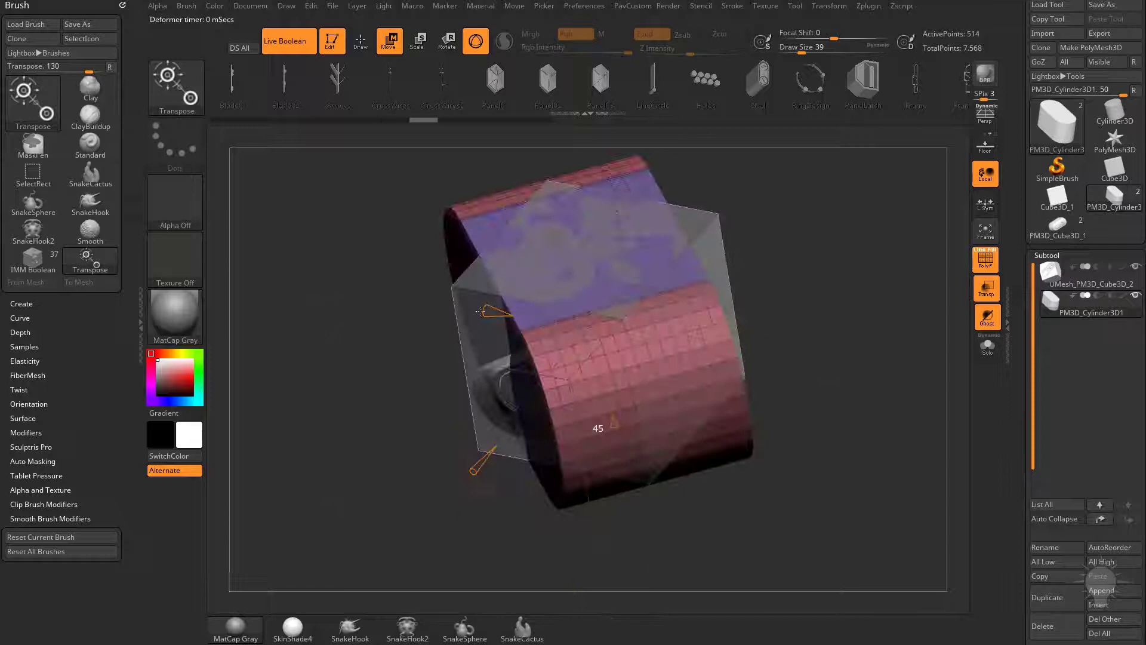
pyautogui.moveTo(480, 311); pyautogui.dragTo(469, 311)
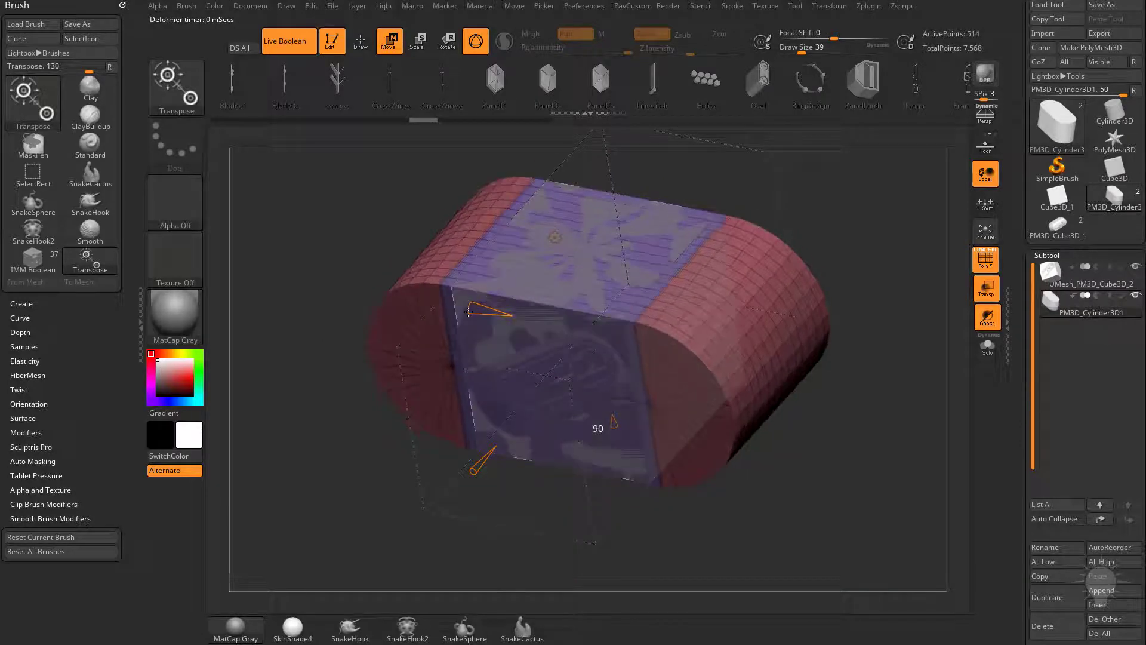
# - Rotate the capsule about its long depth axis with the Rotate deformer until it matches the tilt of the cube's slot
pyautogui.moveTo(852, 340); pyautogui.dragTo(874, 300)
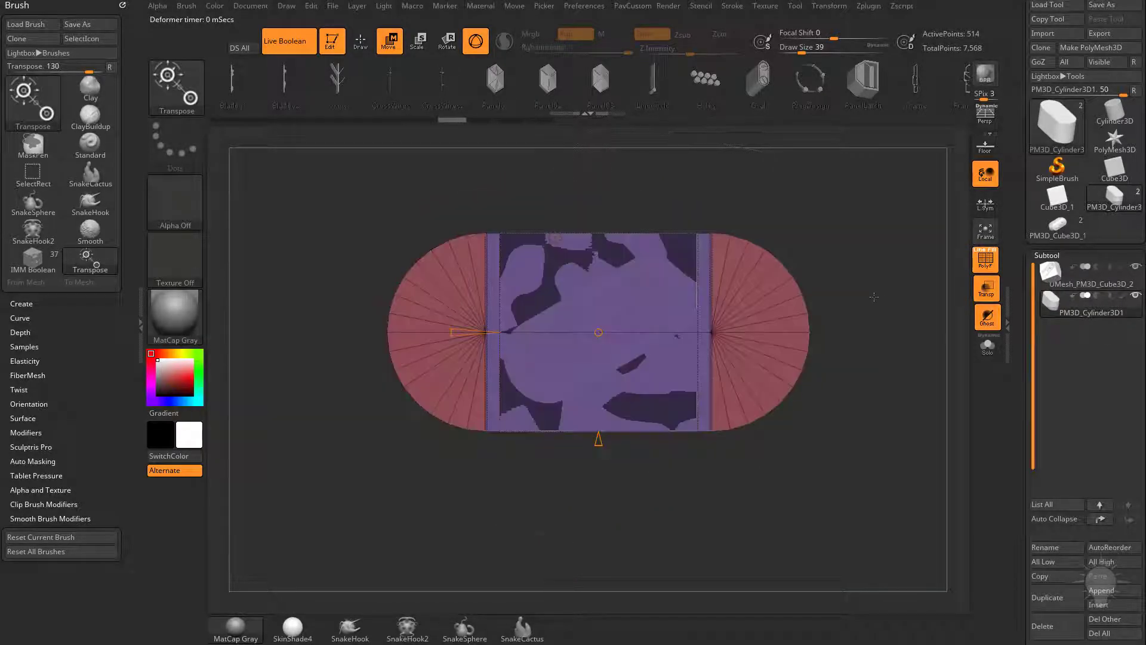
pyautogui.moveTo(692, 452)
pyautogui.mouseDown()
pyautogui.moveTo(702, 468)
pyautogui.moveTo(690, 451)
pyautogui.mouseUp()
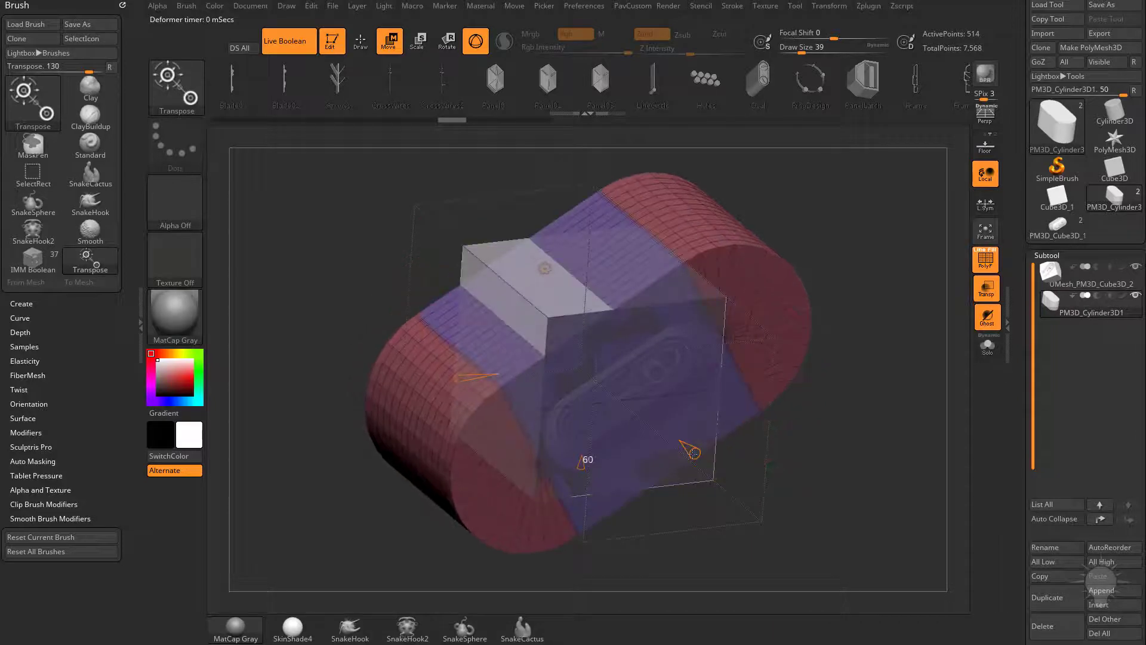
pyautogui.keyDown('shift'); pyautogui.moveTo(817, 402); pyautogui.dragTo(829, 389); pyautogui.keyUp('shift')
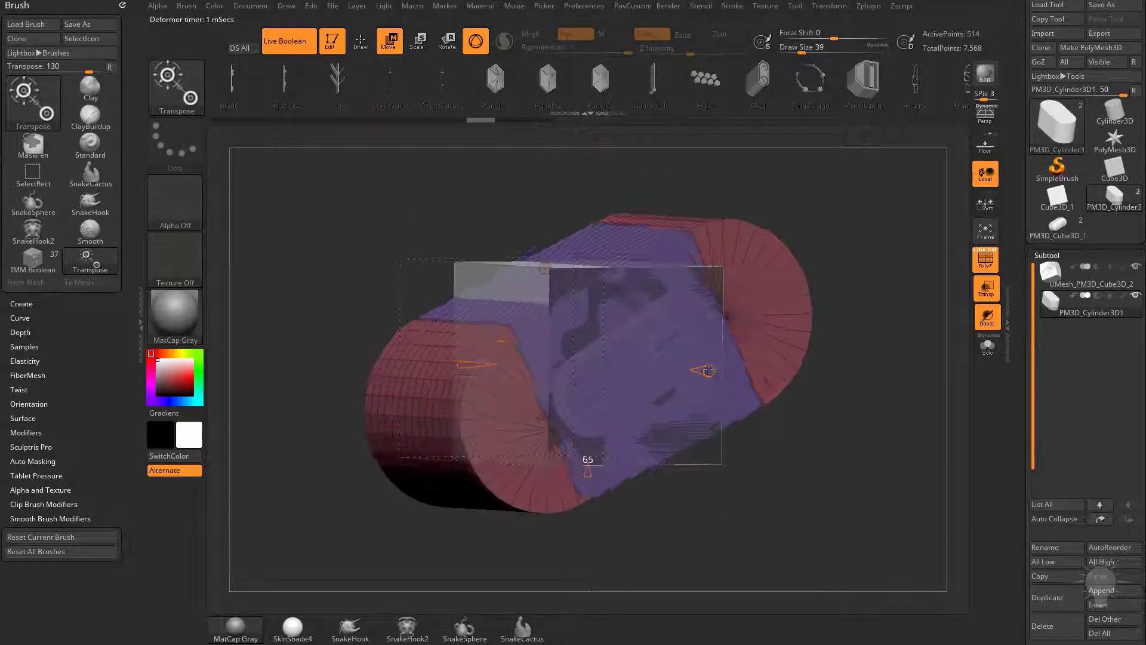
pyautogui.moveTo(587, 461); pyautogui.dragTo(589, 459)
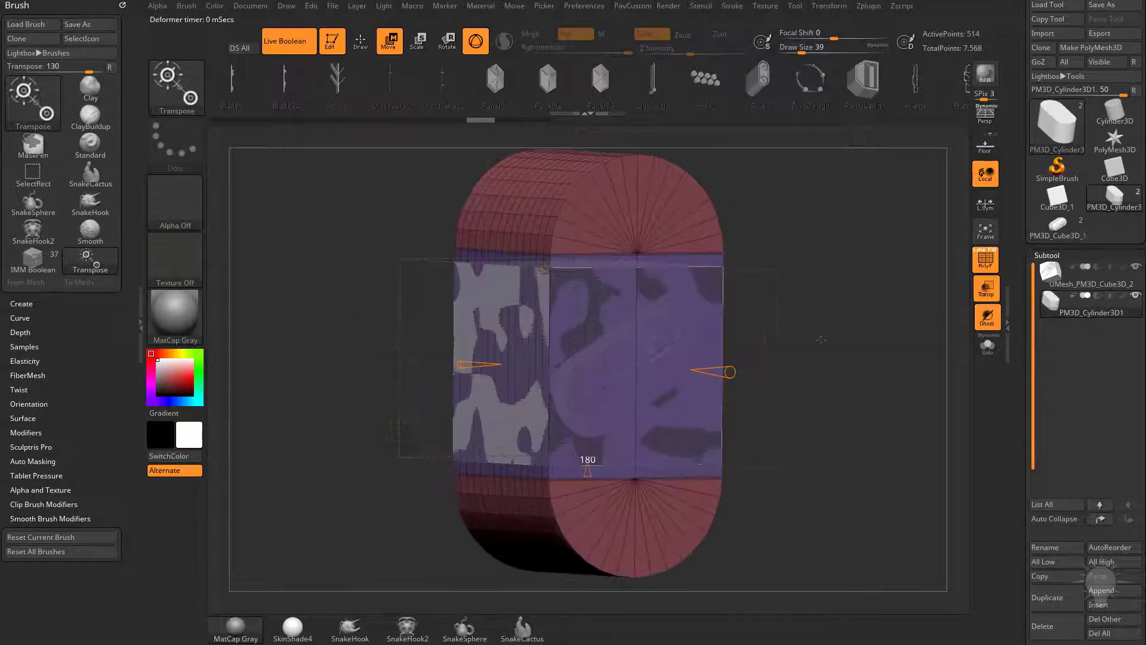
pyautogui.moveTo(821, 339); pyautogui.dragTo(707, 370)
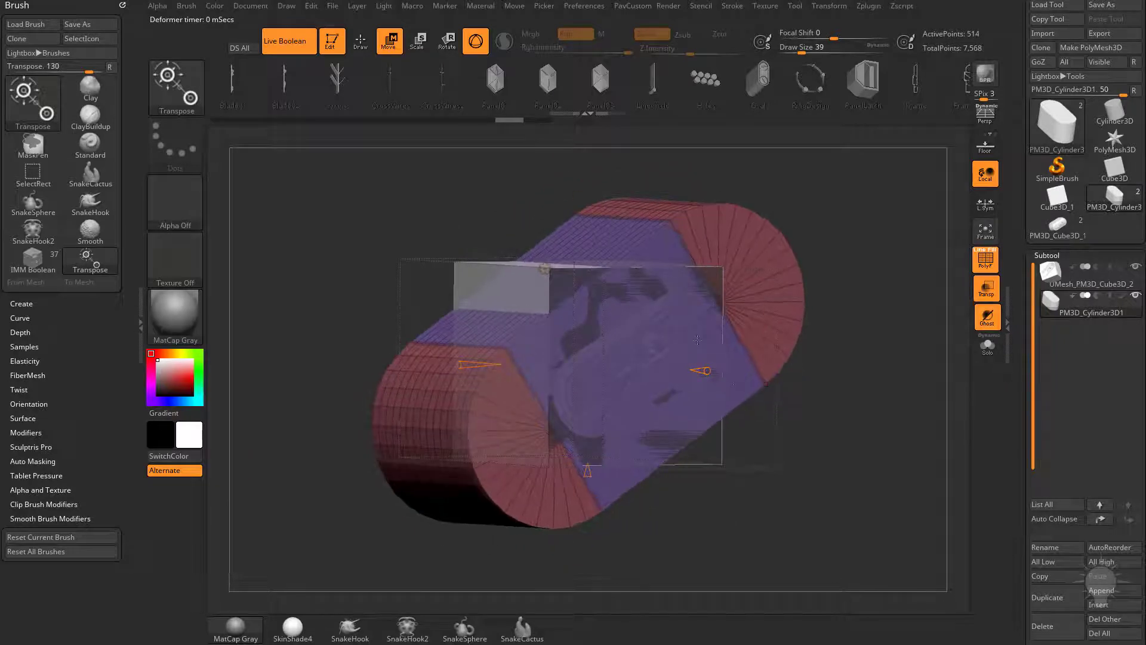
# - Try the Scale deformer on the tilted capsule along the world-aligned axes, and undo the scaling
pyautogui.click(544, 272)
pyautogui.click(751, 388)
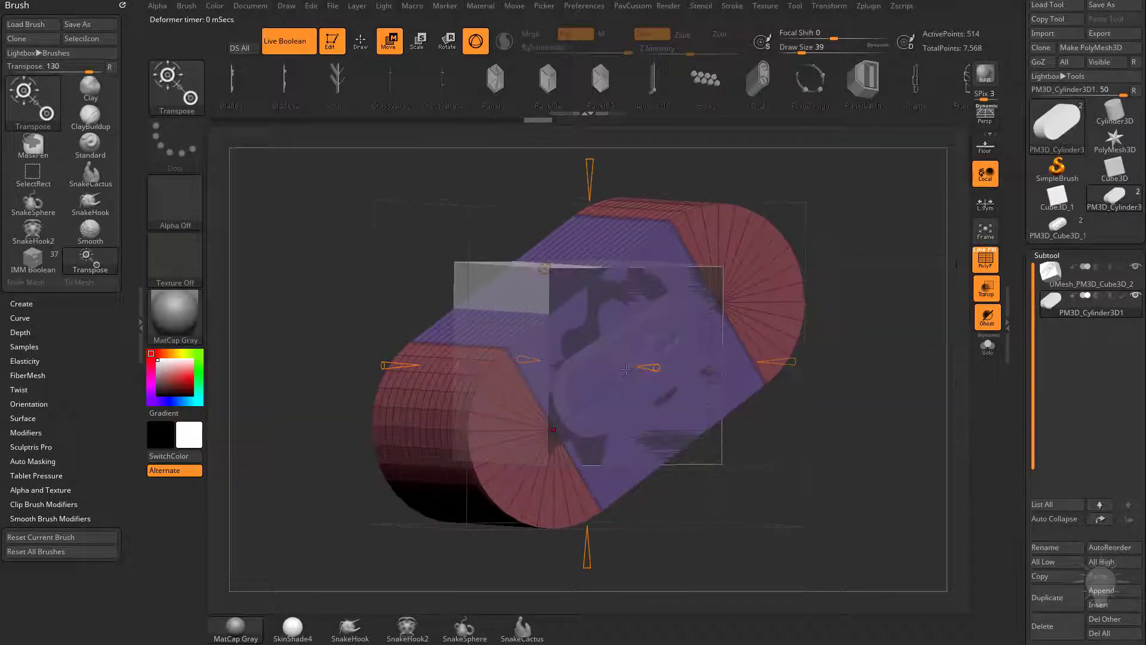
pyautogui.moveTo(872, 300); pyautogui.dragTo(586, 322)
pyautogui.hotkey('ctrl', 'z')
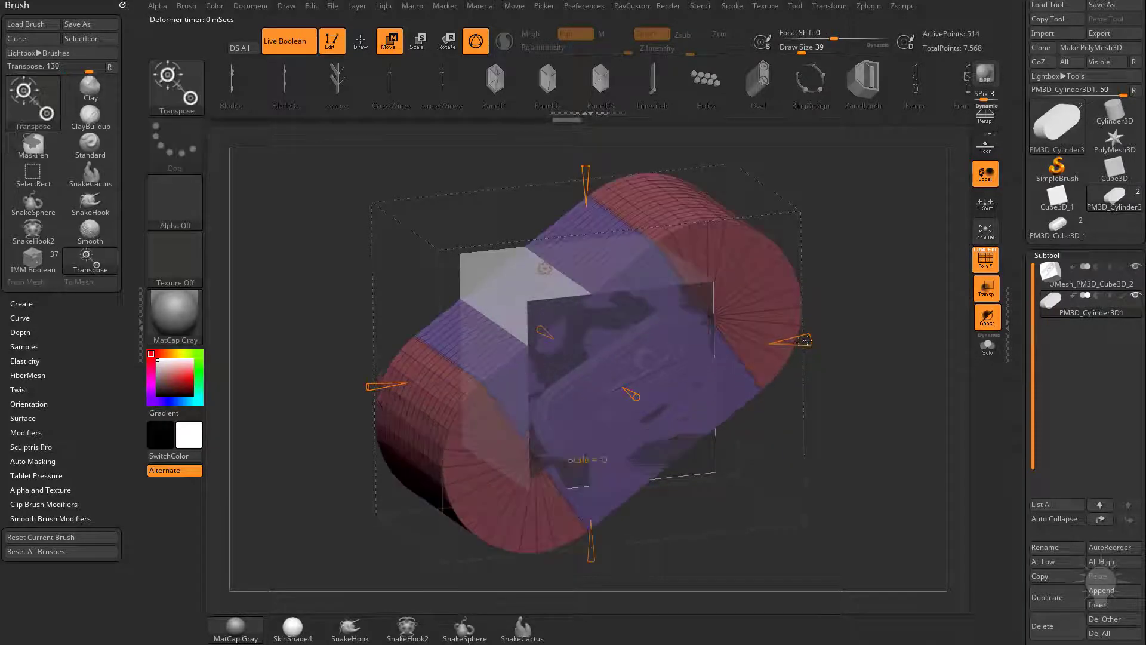
pyautogui.moveTo(636, 397); pyautogui.dragTo(680, 428)
pyautogui.hotkey('ctrl', 'z')
pyautogui.keyDown('shift'); pyautogui.moveTo(771, 418); pyautogui.dragTo(707, 337); pyautogui.keyUp('shift')
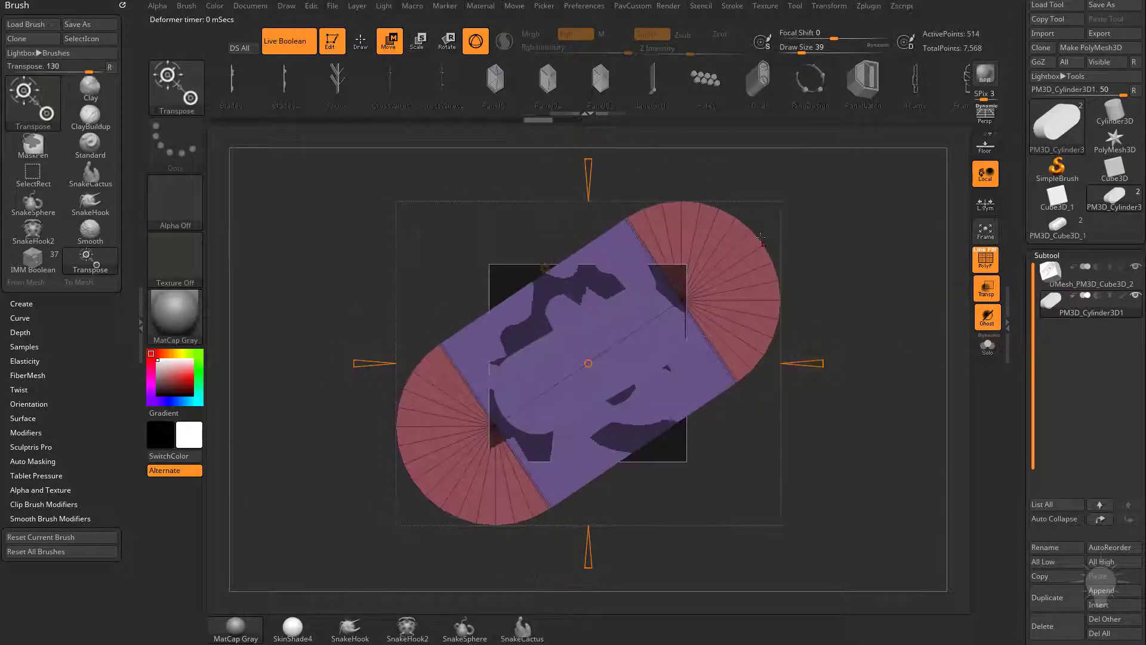
pyautogui.moveTo(870, 260); pyautogui.dragTo(756, 294)
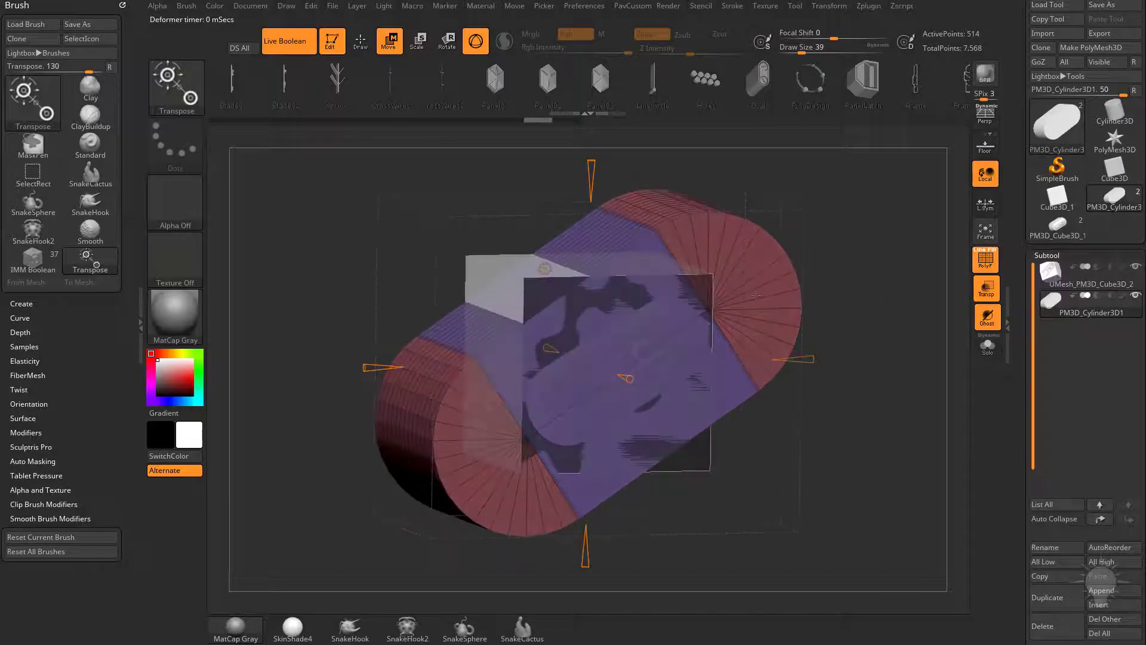
# - Return to Gizmo 3D and rotate only the gizmo by about -56 degrees to follow the capsule's tilt
pyautogui.click(545, 266)
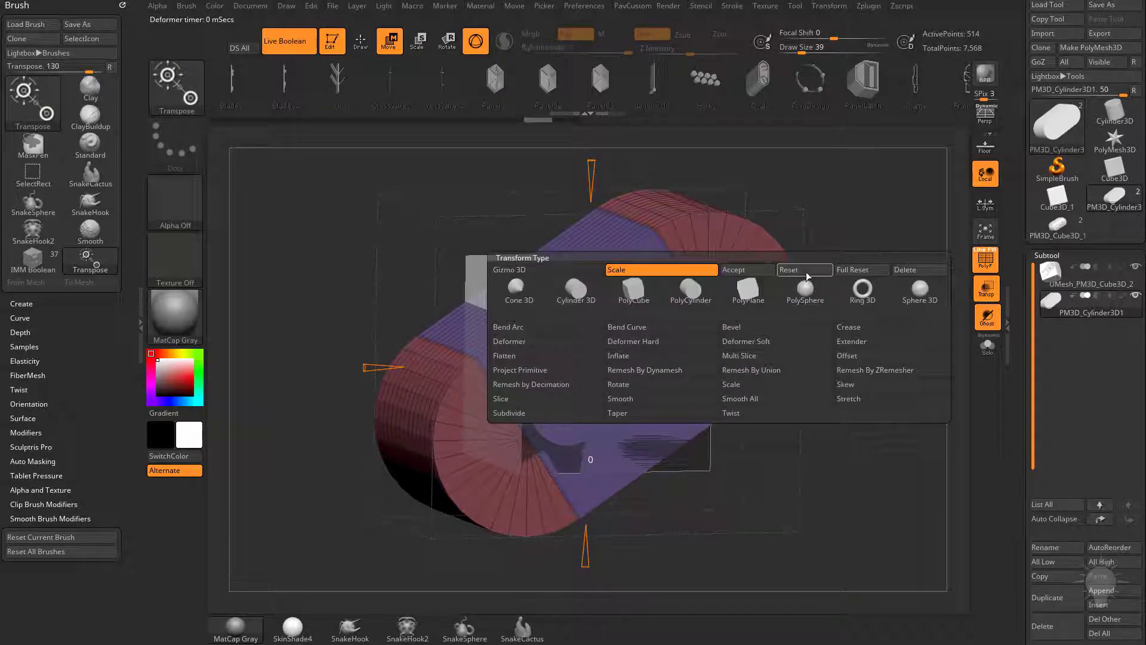
pyautogui.keyDown('shift'); pyautogui.moveTo(901, 250); pyautogui.dragTo(886, 243); pyautogui.keyUp('shift')
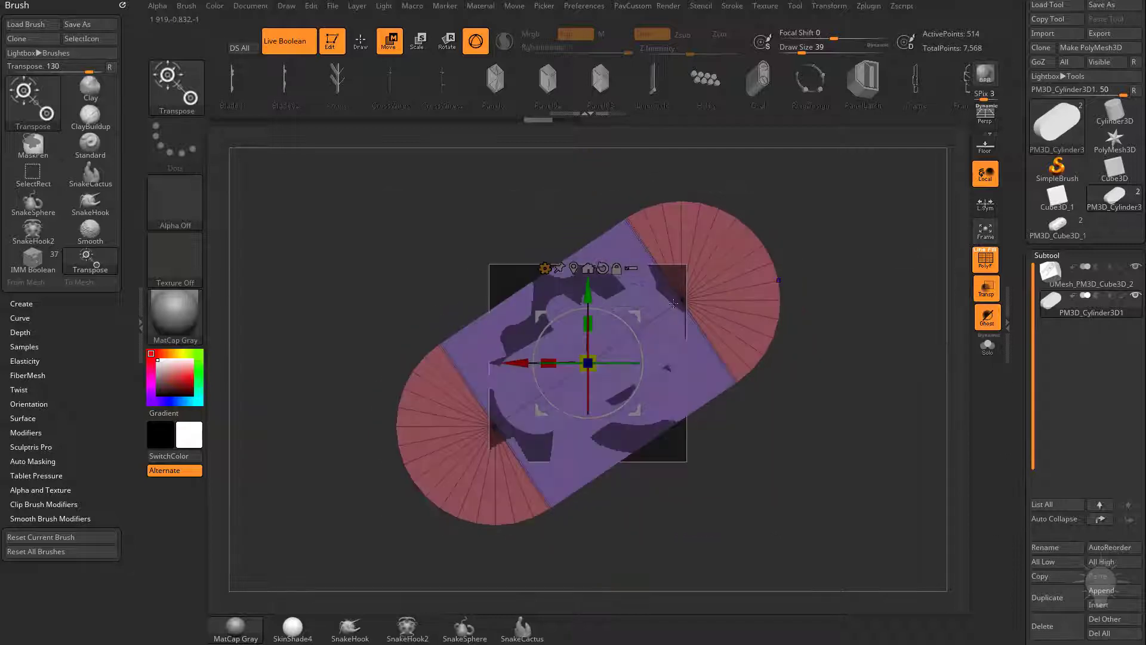
pyautogui.moveTo(620, 320); pyautogui.dragTo(627, 365)
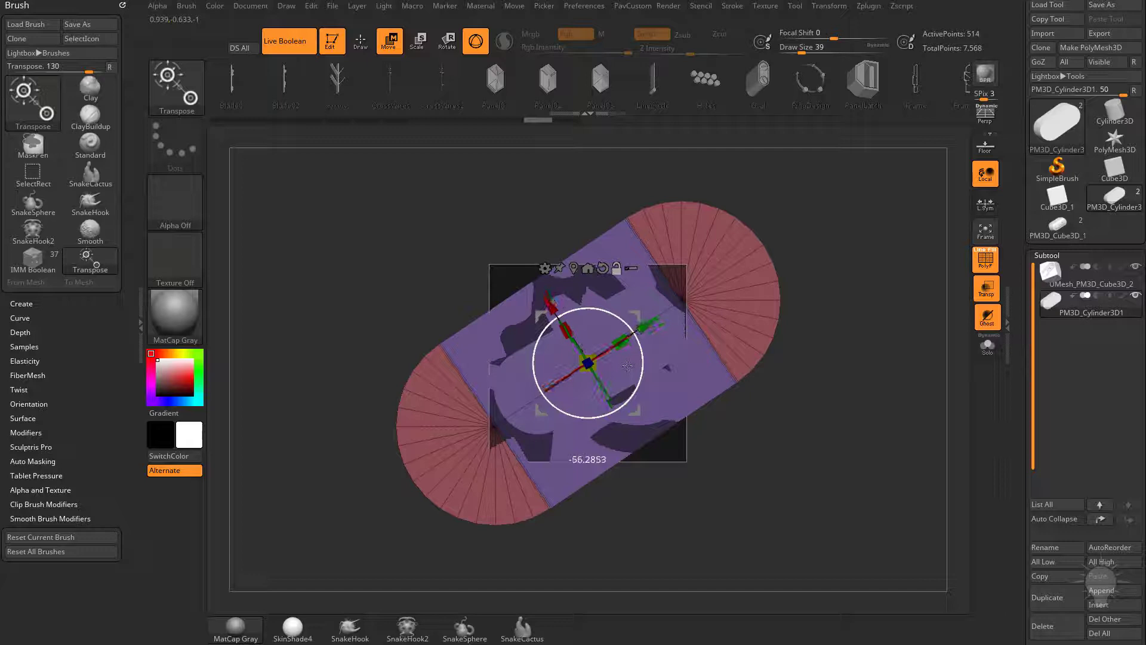
# - Isolate the capsule with Solo, align the gizmo to its angled faces and centre the gizmo on the mesh
pyautogui.moveTo(839, 335)
pyautogui.mouseDown()
pyautogui.moveTo(862, 350)
pyautogui.moveTo(835, 352)
pyautogui.mouseUp()
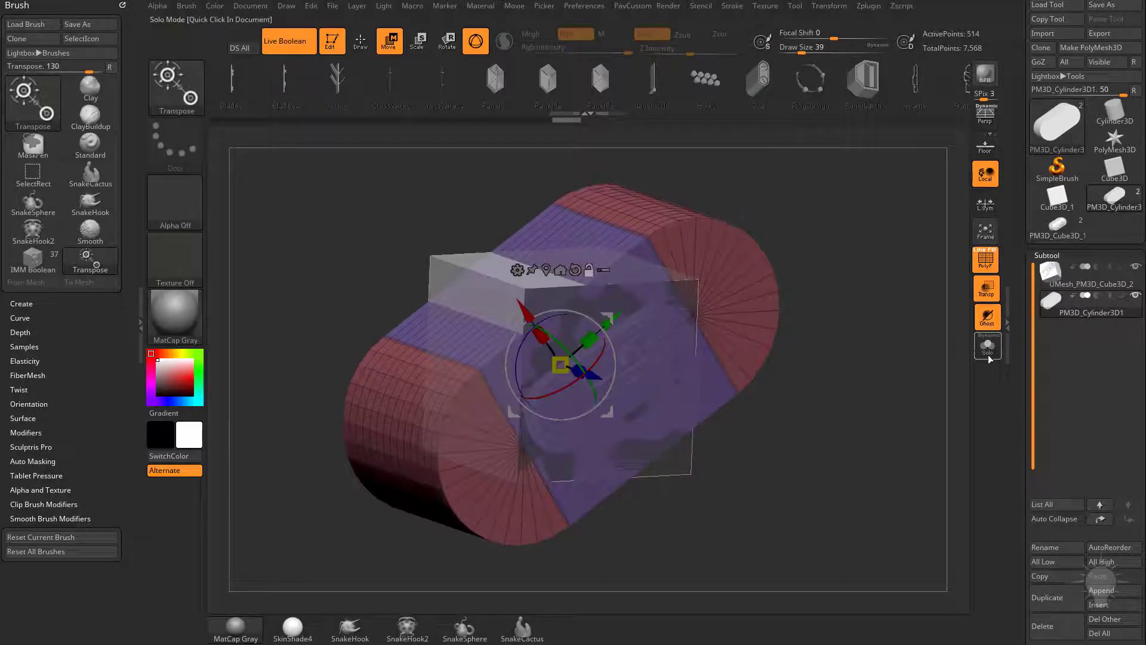
pyautogui.click(990, 351)
pyautogui.keyDown('alt'); pyautogui.moveTo(914, 342); pyautogui.dragTo(904, 384); pyautogui.keyUp('alt')
pyautogui.keyDown('alt'); pyautogui.click(751, 295); pyautogui.keyUp('alt')
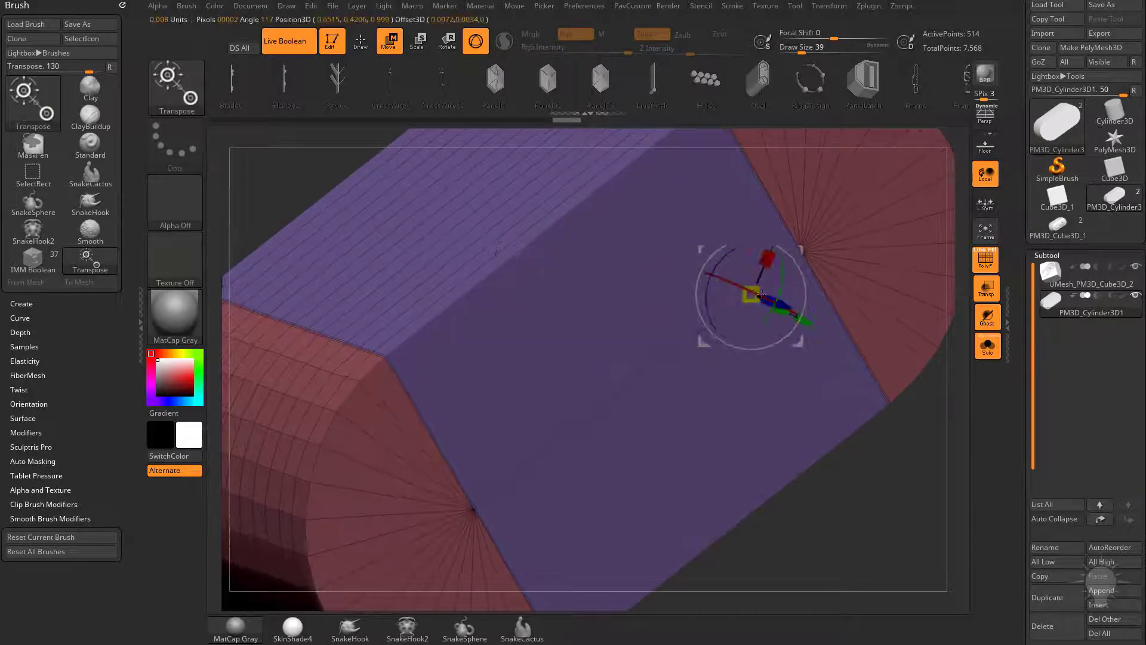
pyautogui.keyDown('alt'); pyautogui.moveTo(896, 478); pyautogui.dragTo(873, 424); pyautogui.keyUp('alt')
pyautogui.keyDown('shift'); pyautogui.moveTo(873, 423); pyautogui.dragTo(858, 412); pyautogui.keyUp('shift')
pyautogui.moveTo(813, 242); pyautogui.dragTo(578, 293)
pyautogui.keyDown('alt'); pyautogui.click(578, 292); pyautogui.keyUp('alt')
pyautogui.keyDown('shift'); pyautogui.moveTo(783, 284); pyautogui.dragTo(838, 290); pyautogui.keyUp('shift')
pyautogui.click(542, 224)
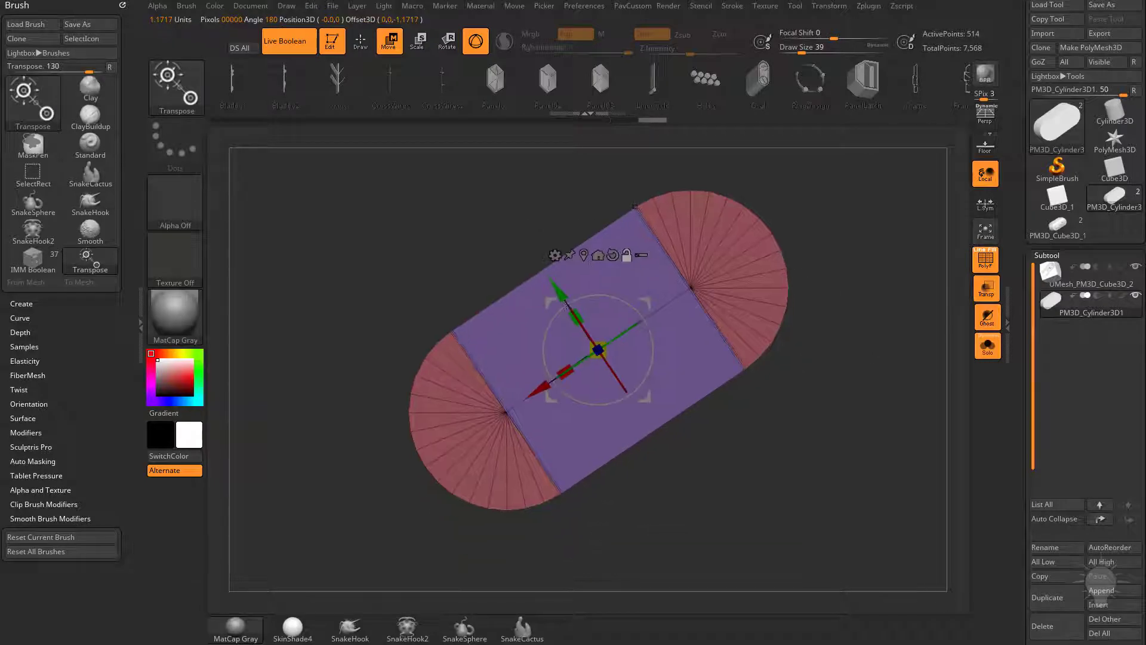
# - Widen the capsule slightly across its short axis with the Scale deformer, and turn off Solo to show the cube
pyautogui.click(555, 255)
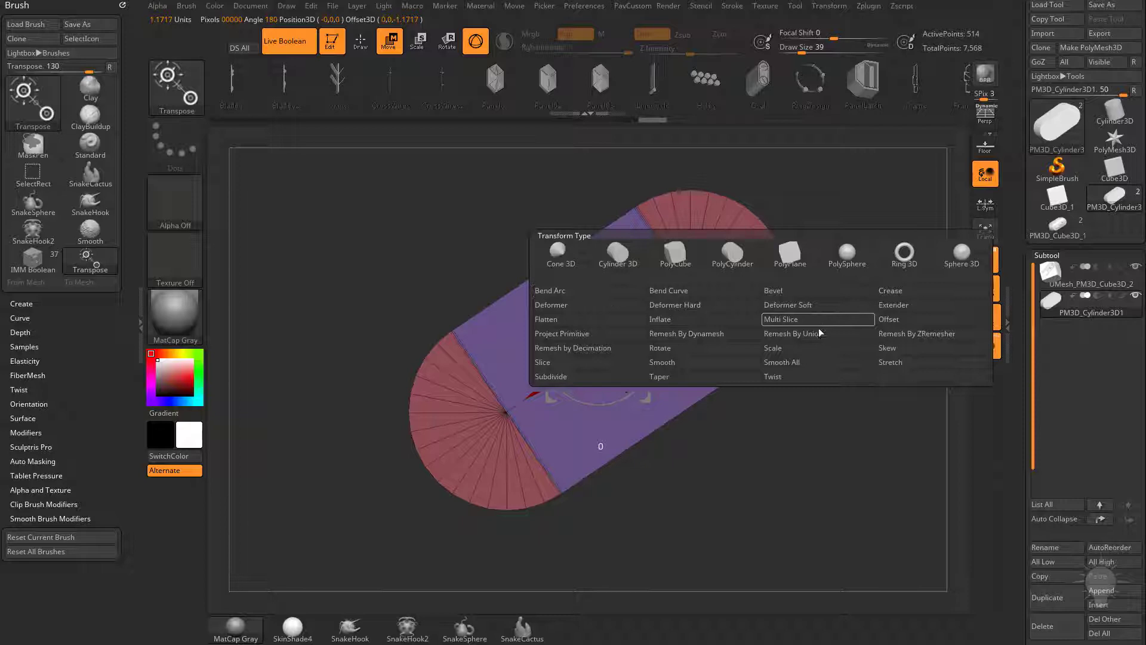
pyautogui.click(846, 348)
pyautogui.moveTo(850, 349); pyautogui.dragTo(806, 345)
pyautogui.moveTo(882, 357)
pyautogui.mouseDown()
pyautogui.moveTo(871, 348)
pyautogui.moveTo(886, 347)
pyautogui.mouseUp()
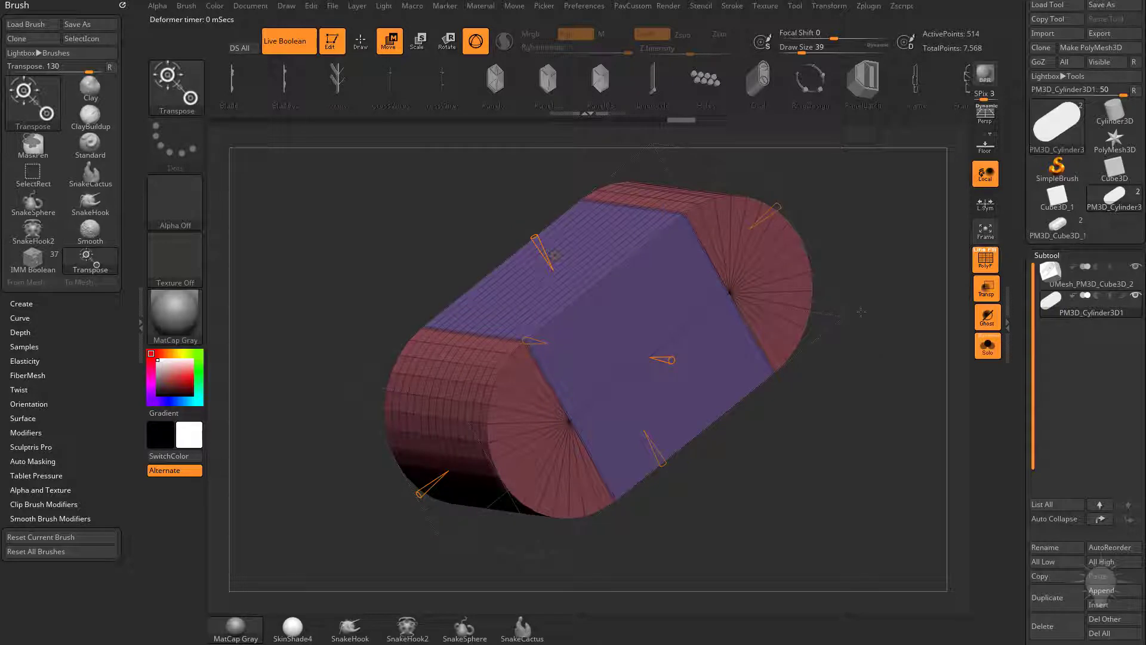
pyautogui.keyDown('shift'); pyautogui.moveTo(811, 183); pyautogui.dragTo(799, 217); pyautogui.keyUp('shift')
pyautogui.moveTo(526, 238)
pyautogui.mouseDown()
pyautogui.moveTo(482, 166)
pyautogui.moveTo(549, 270)
pyautogui.moveTo(521, 225)
pyautogui.mouseUp()
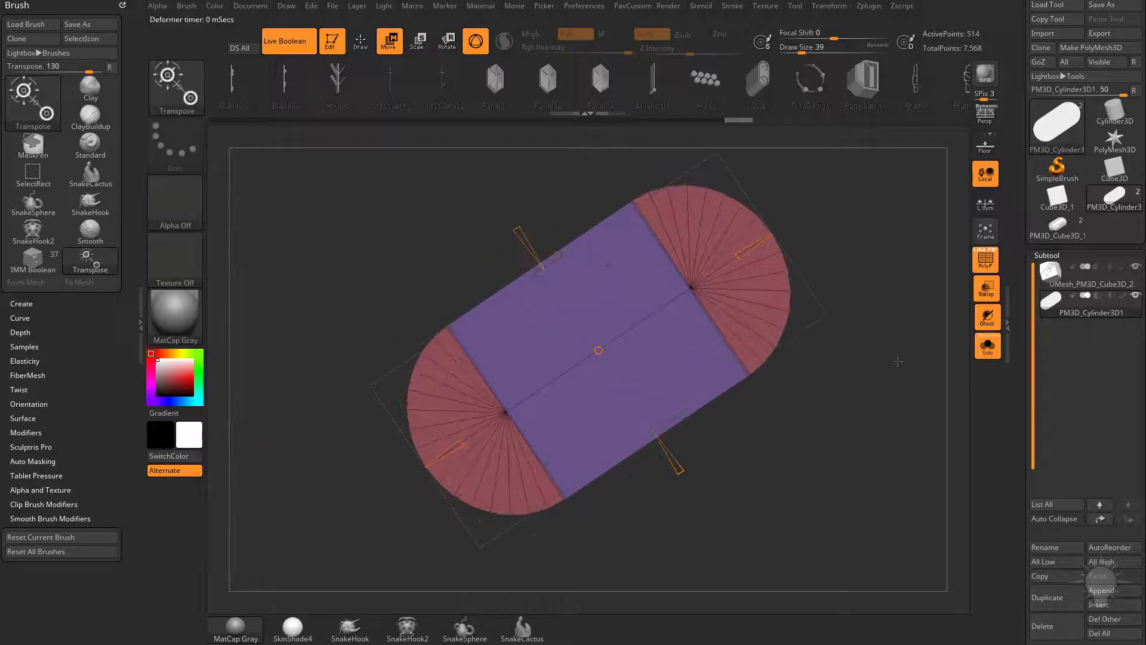
pyautogui.moveTo(898, 362); pyautogui.dragTo(799, 310)
pyautogui.click(987, 345)
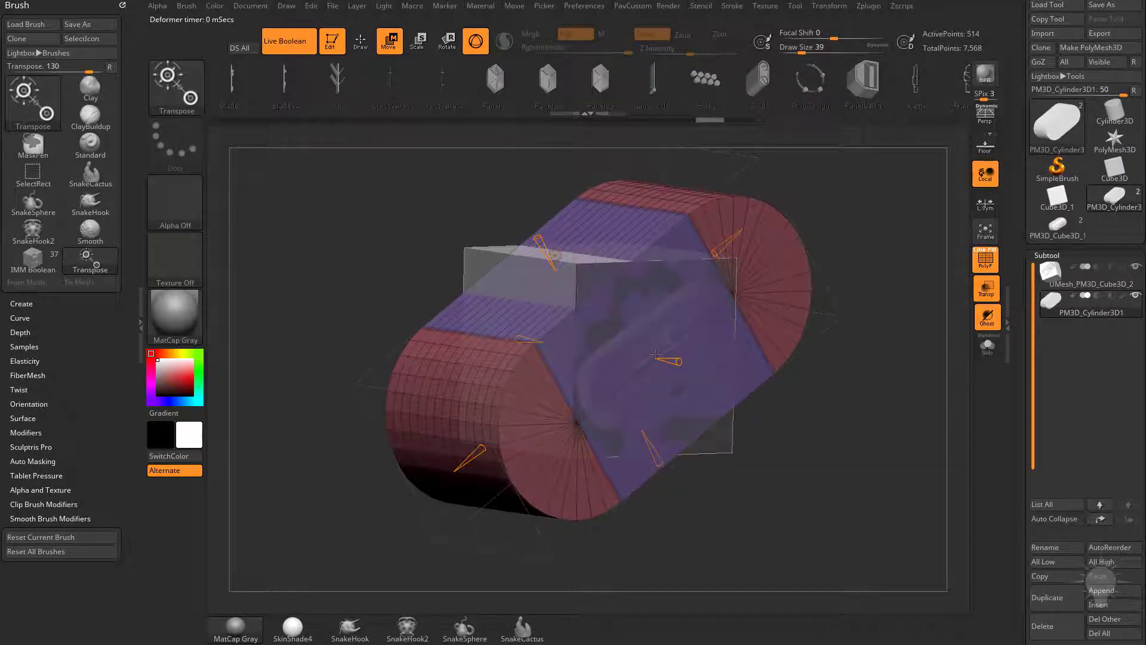
# - Thin the capsule through its depth with the Scale deformer and frame it against the cube's slot
pyautogui.moveTo(679, 361); pyautogui.dragTo(585, 354)
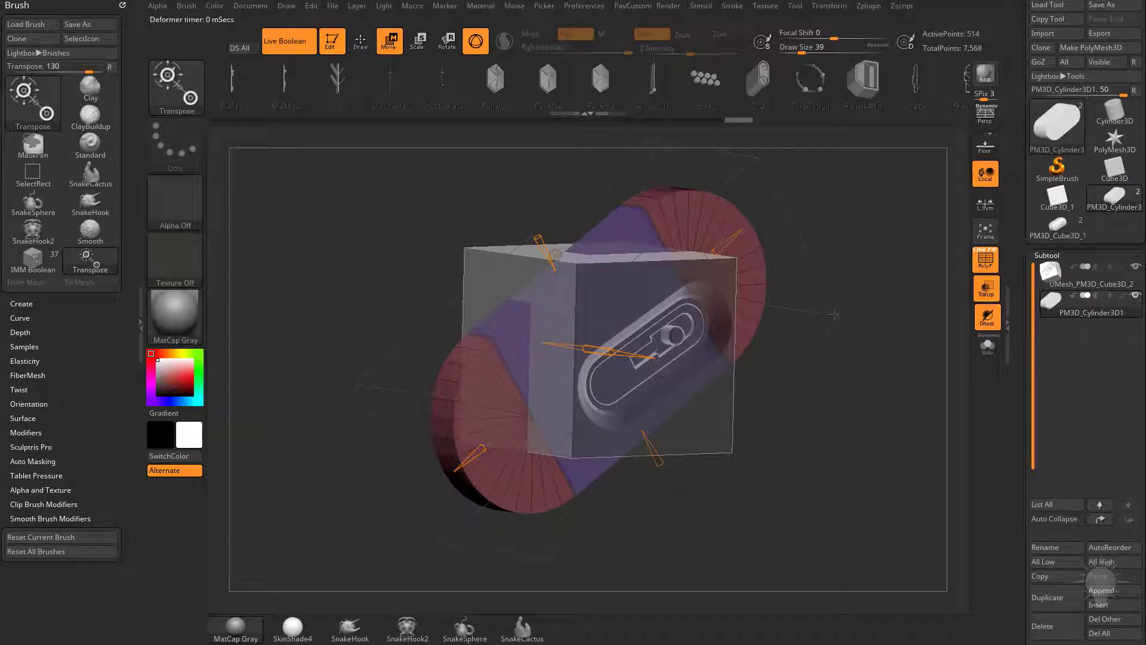
pyautogui.moveTo(598, 351); pyautogui.dragTo(874, 327)
pyautogui.press('f')
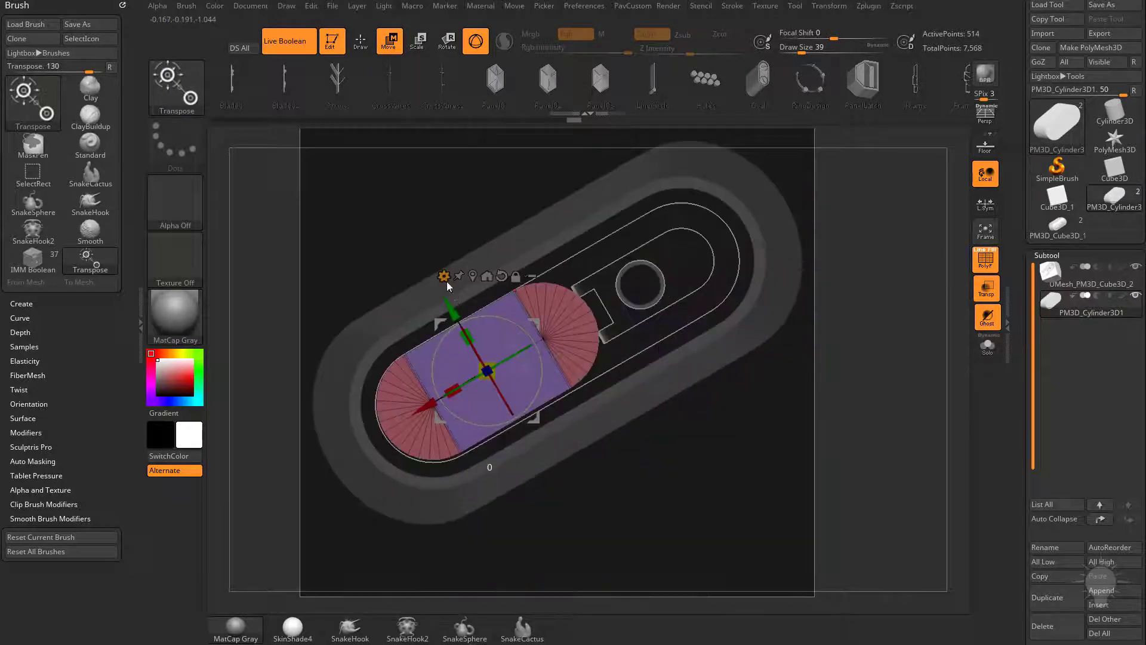
# - Apply the Offset deformer to the capsule and turn off transparency to see the cube as solid
pyautogui.click(446, 280)
pyautogui.moveTo(854, 276); pyautogui.dragTo(949, 281)
pyautogui.click(444, 277)
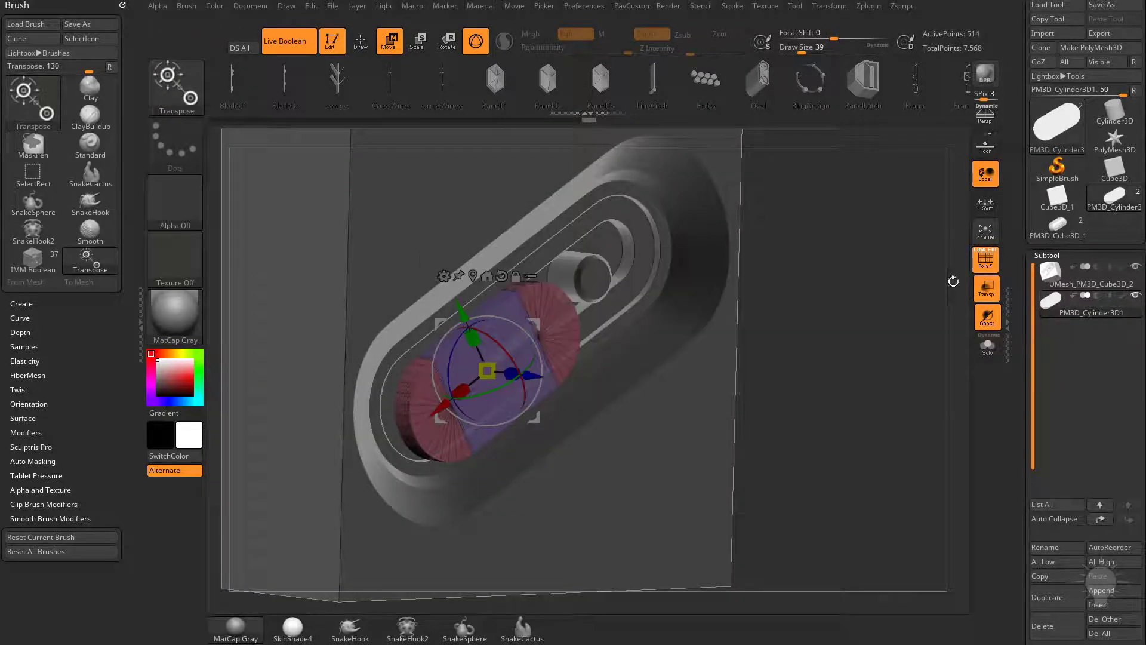
pyautogui.click(442, 277)
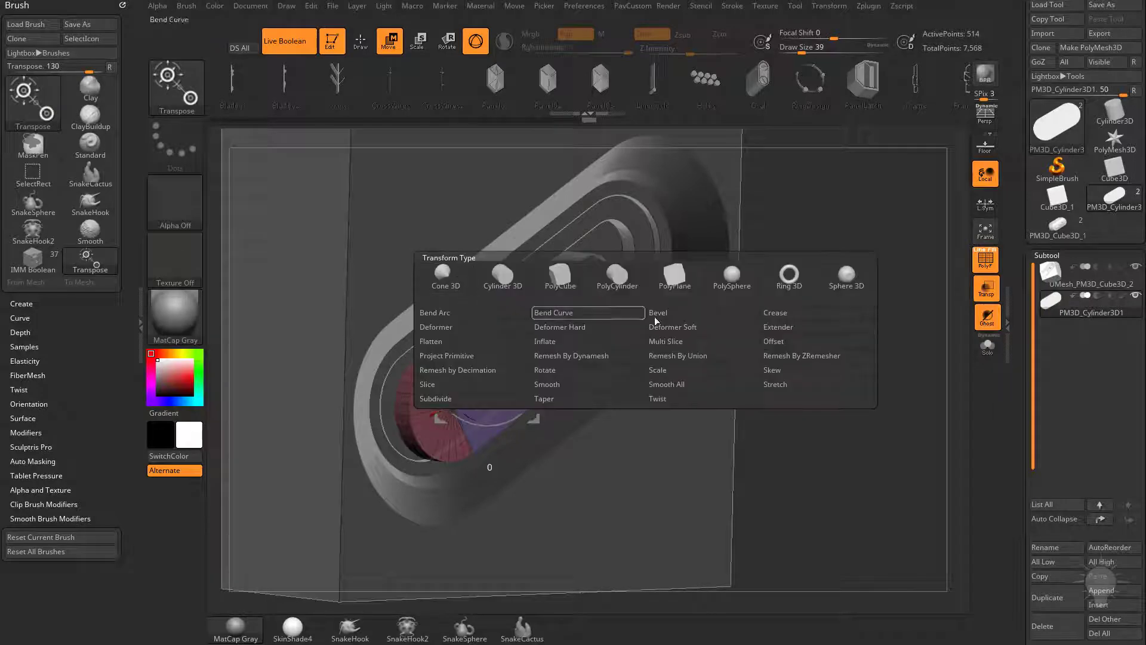
pyautogui.click(776, 341)
pyautogui.moveTo(568, 355); pyautogui.dragTo(508, 344)
pyautogui.click(985, 290)
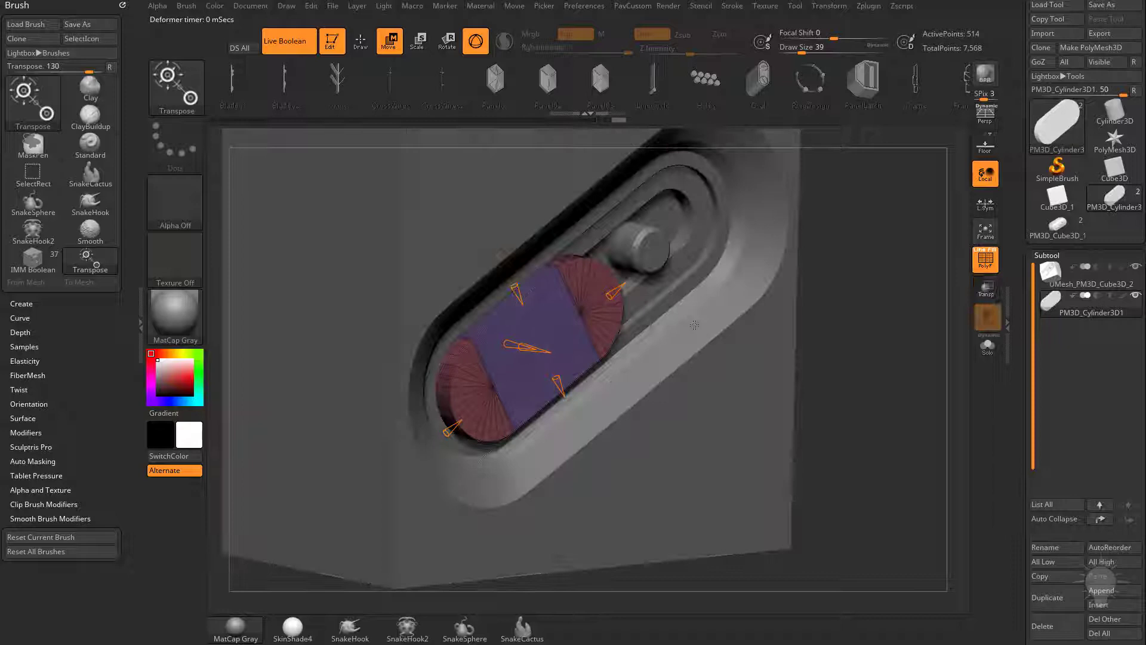
# - Try offsetting the capsule along its long and short axes across the cube, and delete the Offset deformer
pyautogui.moveTo(610, 296); pyautogui.dragTo(349, 519)
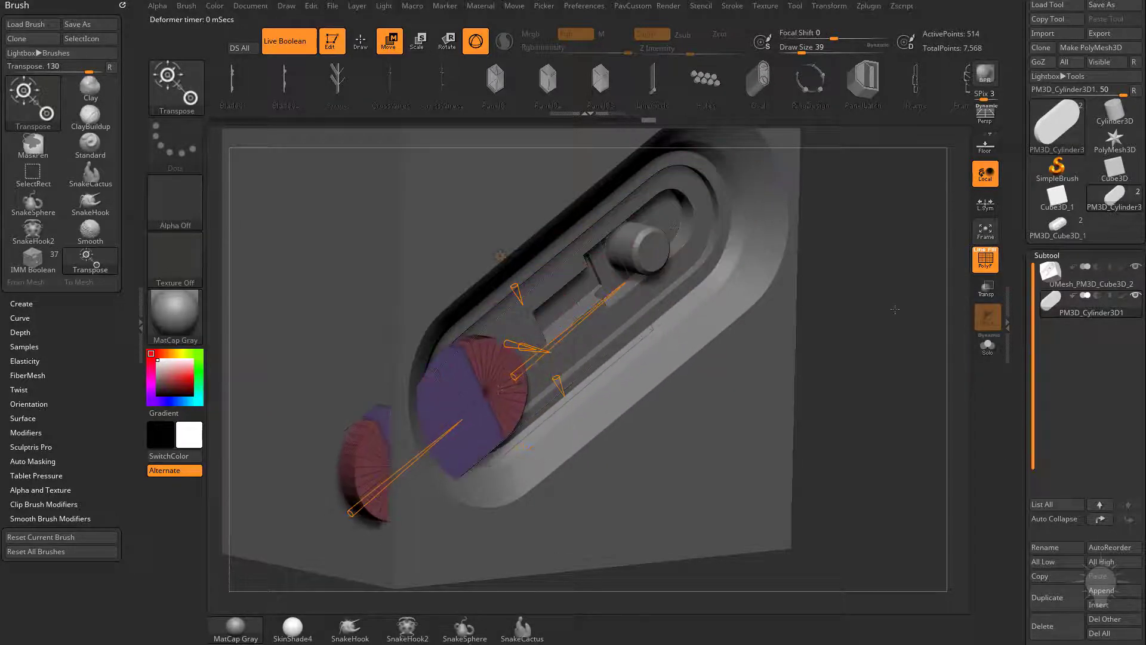
pyautogui.keyDown('shift'); pyautogui.moveTo(895, 311); pyautogui.dragTo(864, 281); pyautogui.keyUp('shift')
pyautogui.keyDown('alt'); pyautogui.moveTo(737, 196); pyautogui.dragTo(823, 286); pyautogui.keyUp('alt')
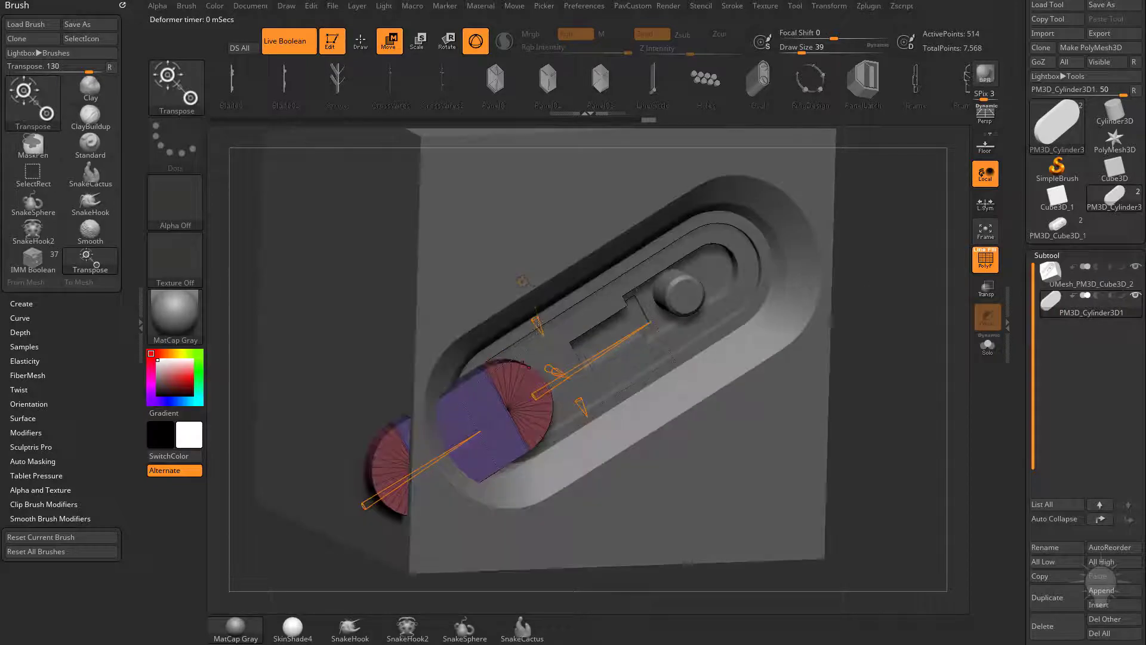
pyautogui.moveTo(538, 322); pyautogui.dragTo(568, 319)
pyautogui.keyDown('shift'); pyautogui.moveTo(638, 291); pyautogui.dragTo(717, 321, button='right'); pyautogui.keyUp('shift')
pyautogui.moveTo(455, 353); pyautogui.dragTo(705, 207)
pyautogui.moveTo(843, 280); pyautogui.dragTo(871, 285)
pyautogui.moveTo(542, 303); pyautogui.dragTo(495, 215)
pyautogui.keyDown('alt'); pyautogui.moveTo(862, 268); pyautogui.dragTo(784, 292); pyautogui.keyUp('alt')
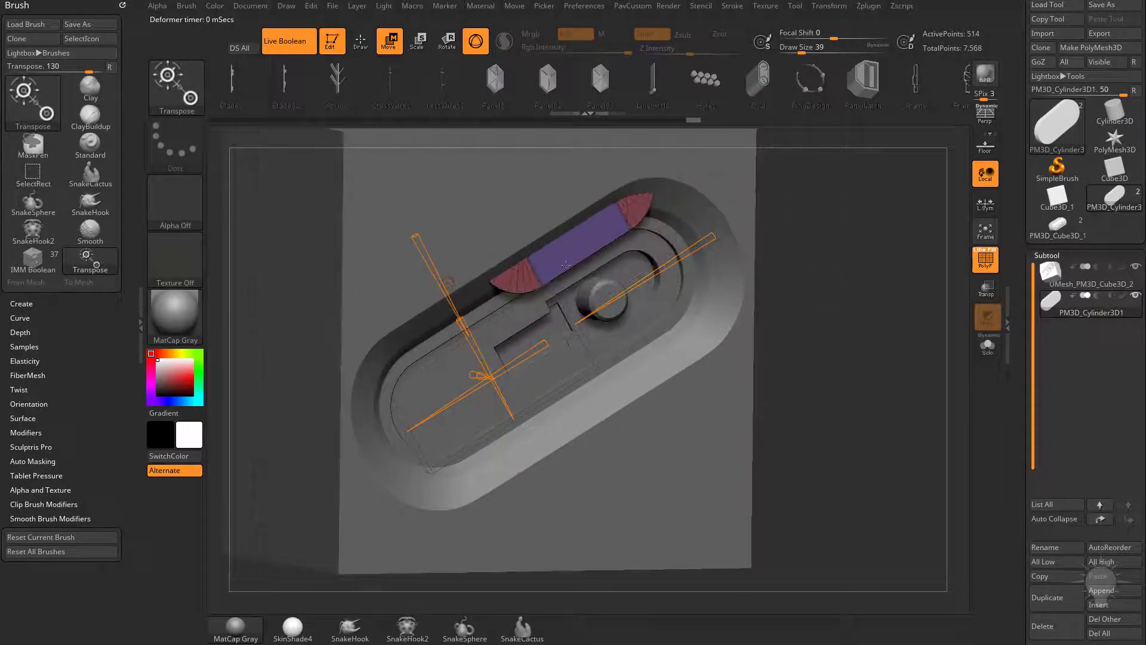
pyautogui.click(449, 282)
pyautogui.click(817, 281)
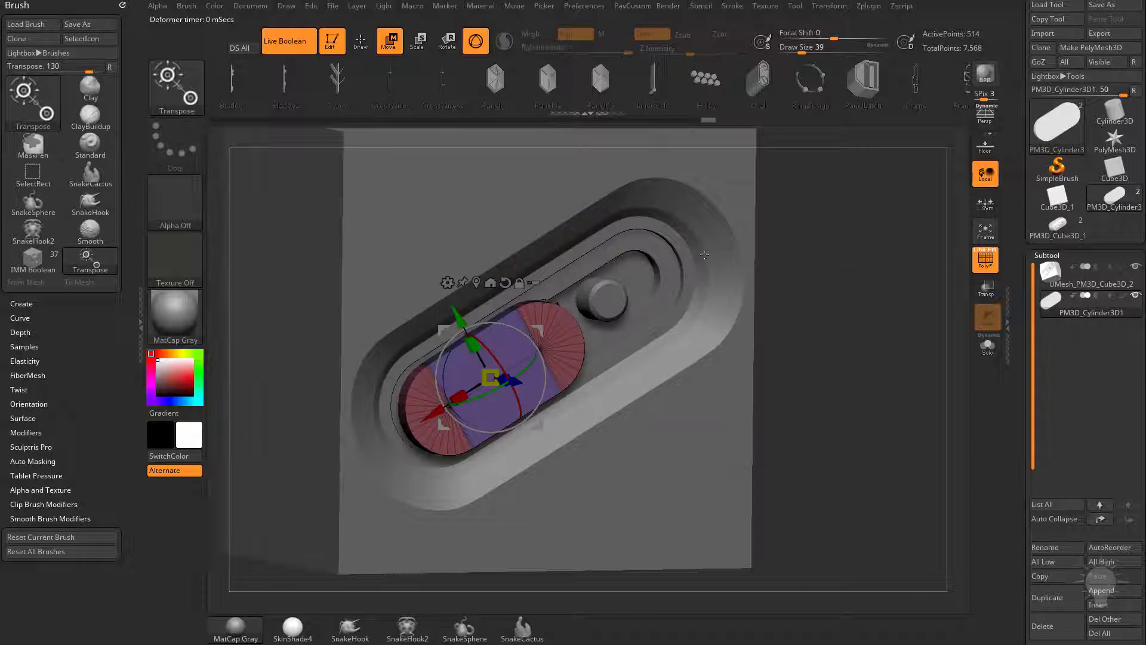
# - Tilt the capsule about its short axis into the slot floor with the Rotate deformer
pyautogui.moveTo(705, 255); pyautogui.dragTo(805, 318)
pyautogui.moveTo(531, 381); pyautogui.dragTo(514, 380)
pyautogui.click(429, 281)
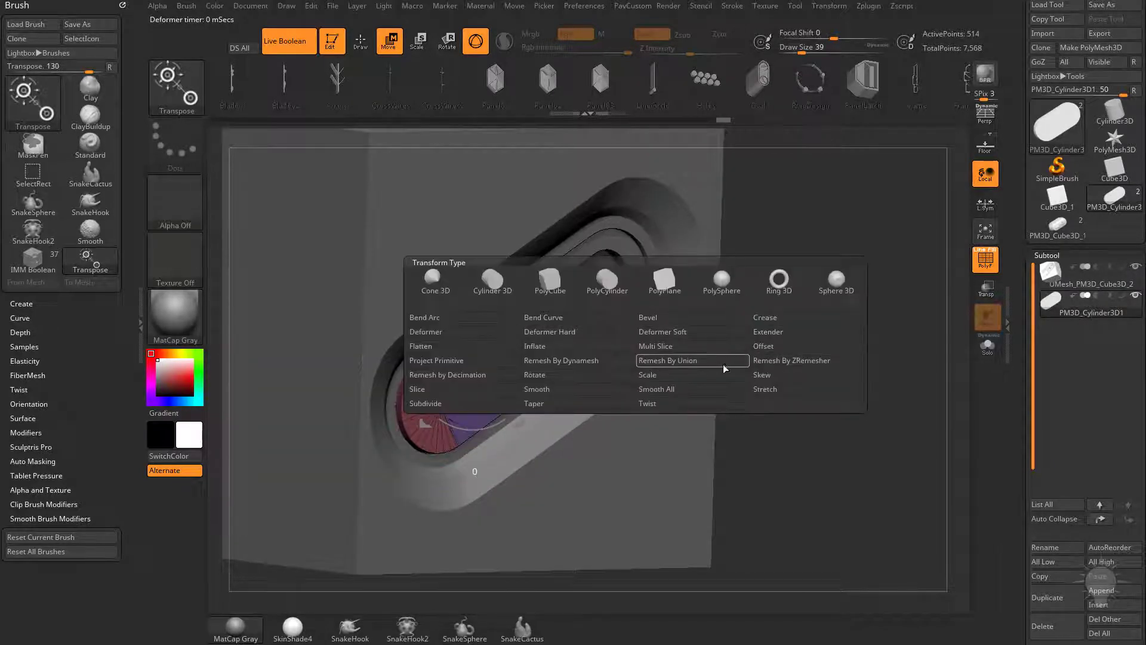
pyautogui.click(578, 374)
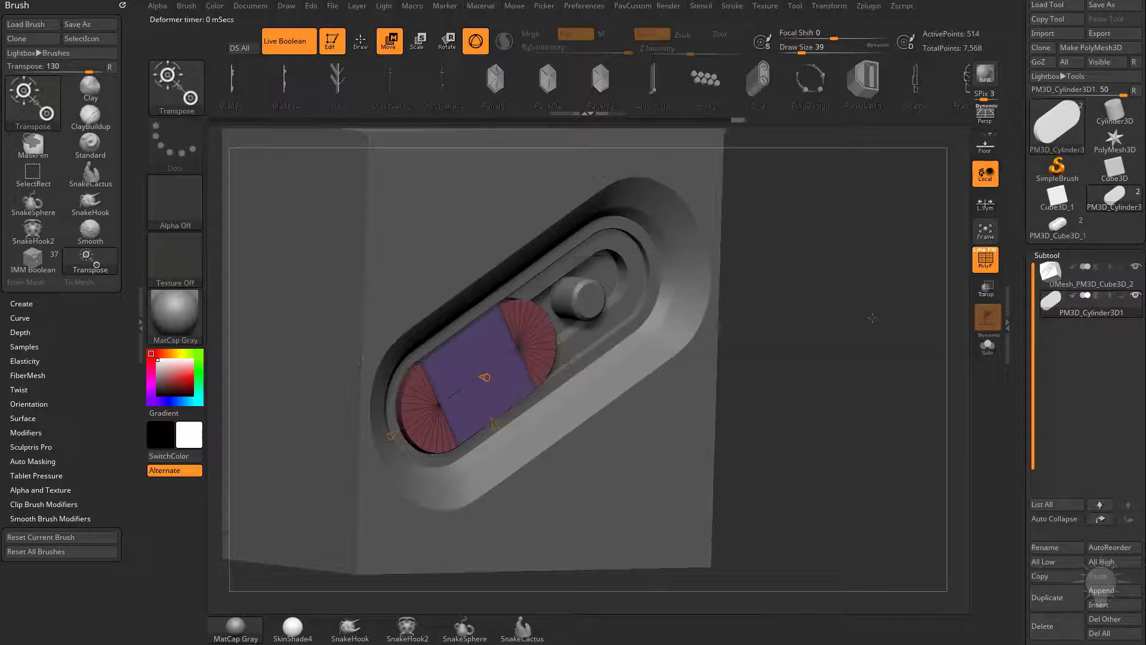
pyautogui.moveTo(578, 374); pyautogui.dragTo(712, 295)
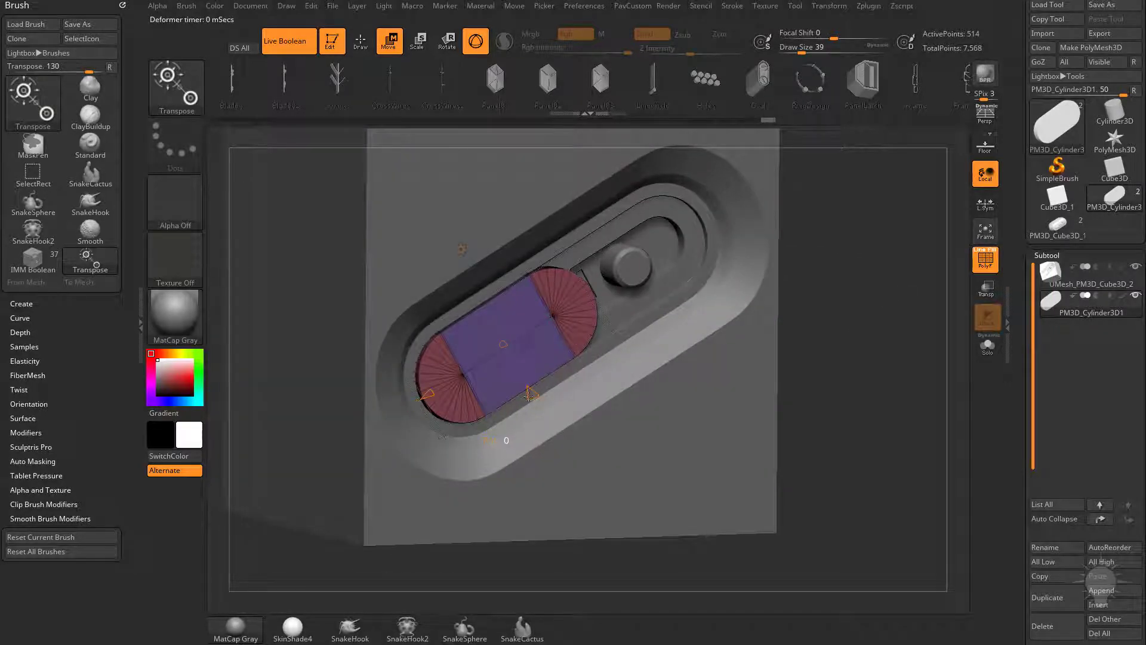
pyautogui.moveTo(529, 394); pyautogui.dragTo(544, 410)
# - Switch to the Offset deformer and slide the tilted capsule along the slot towards the round peg
pyautogui.click(462, 249)
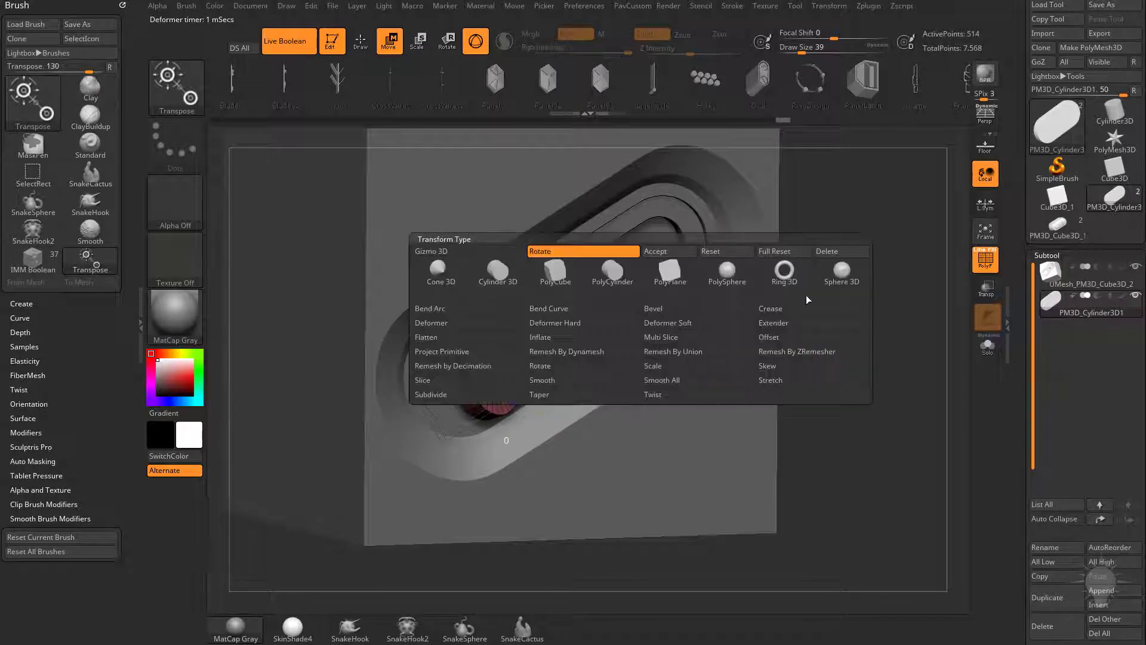
pyautogui.click(774, 338)
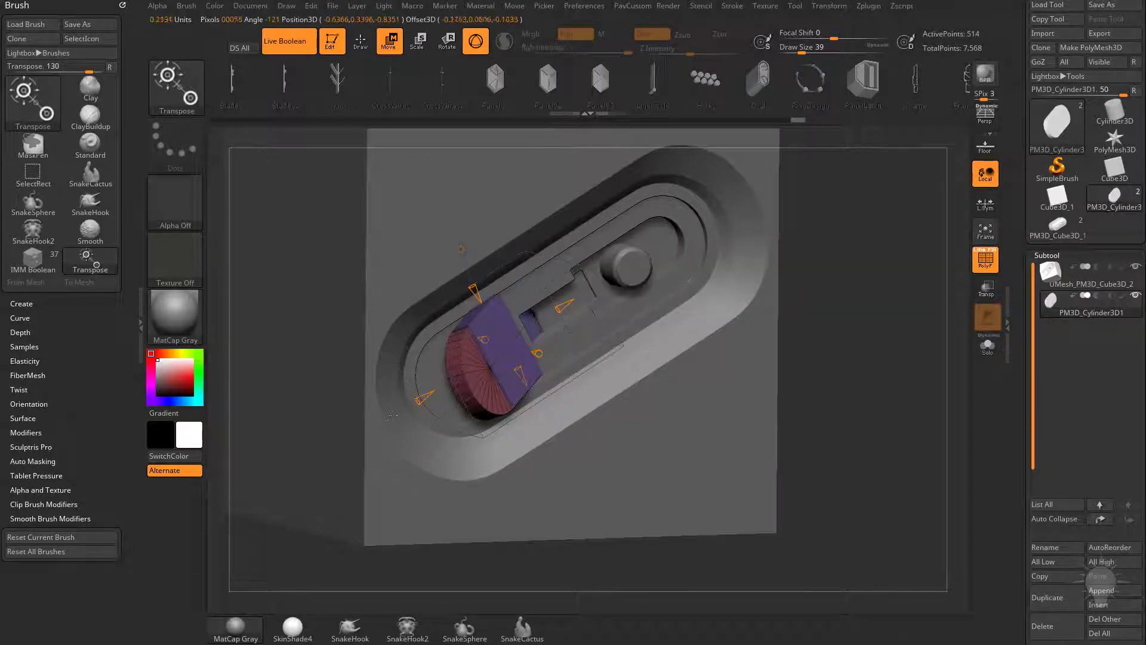
pyautogui.moveTo(429, 394); pyautogui.dragTo(527, 330)
# - Try narrowing the capsule across its short axis with the Scale deformer, and delete the deformer
pyautogui.click(462, 249)
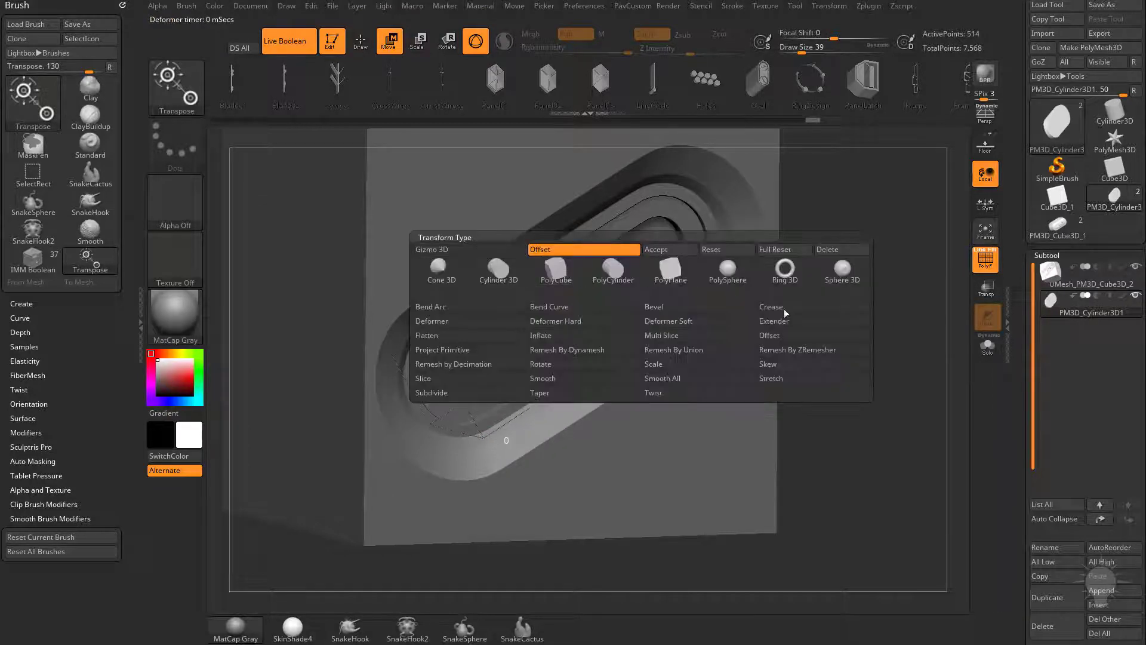
pyautogui.click(675, 364)
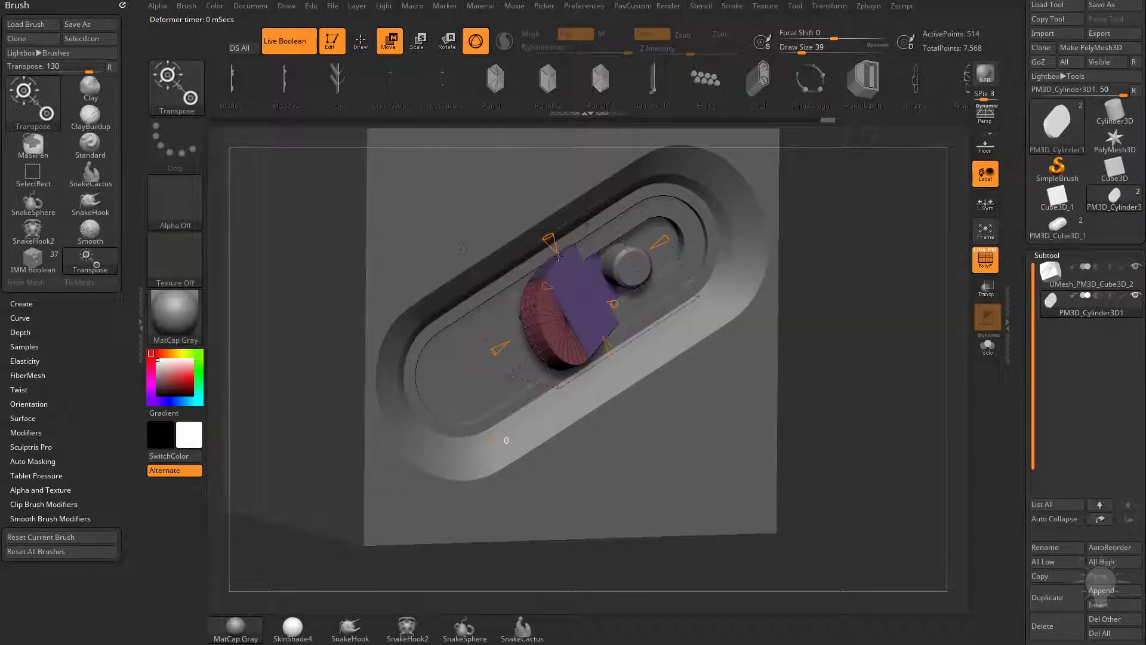
pyautogui.moveTo(568, 281); pyautogui.dragTo(565, 278)
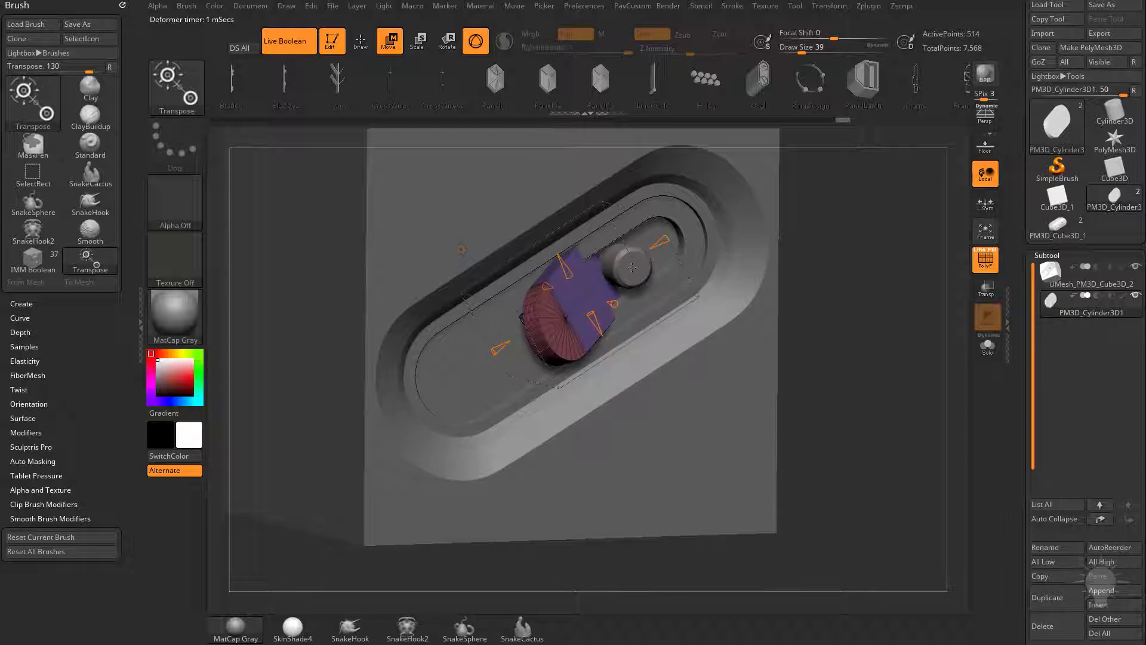
pyautogui.moveTo(841, 280); pyautogui.dragTo(861, 315)
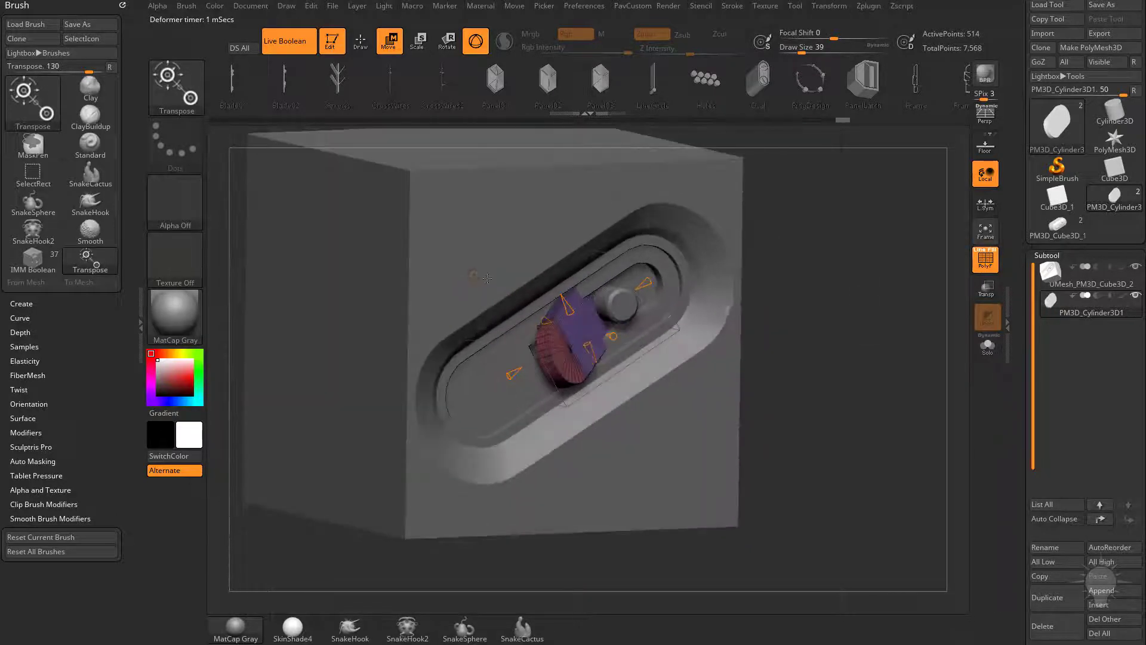
pyautogui.click(474, 277)
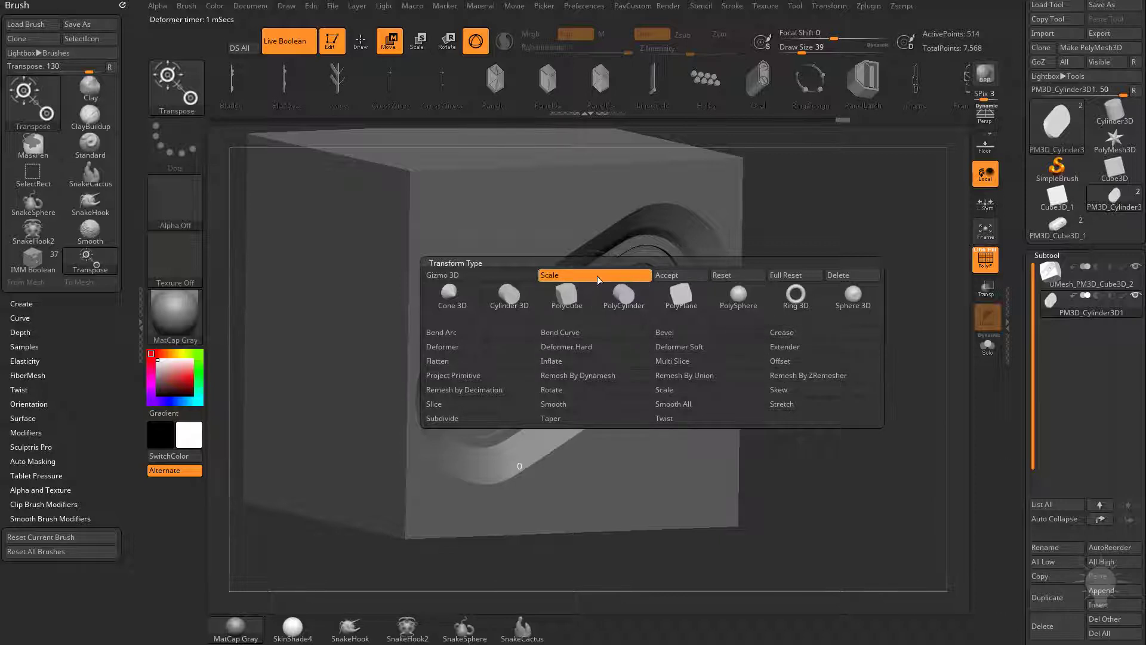
pyautogui.click(844, 278)
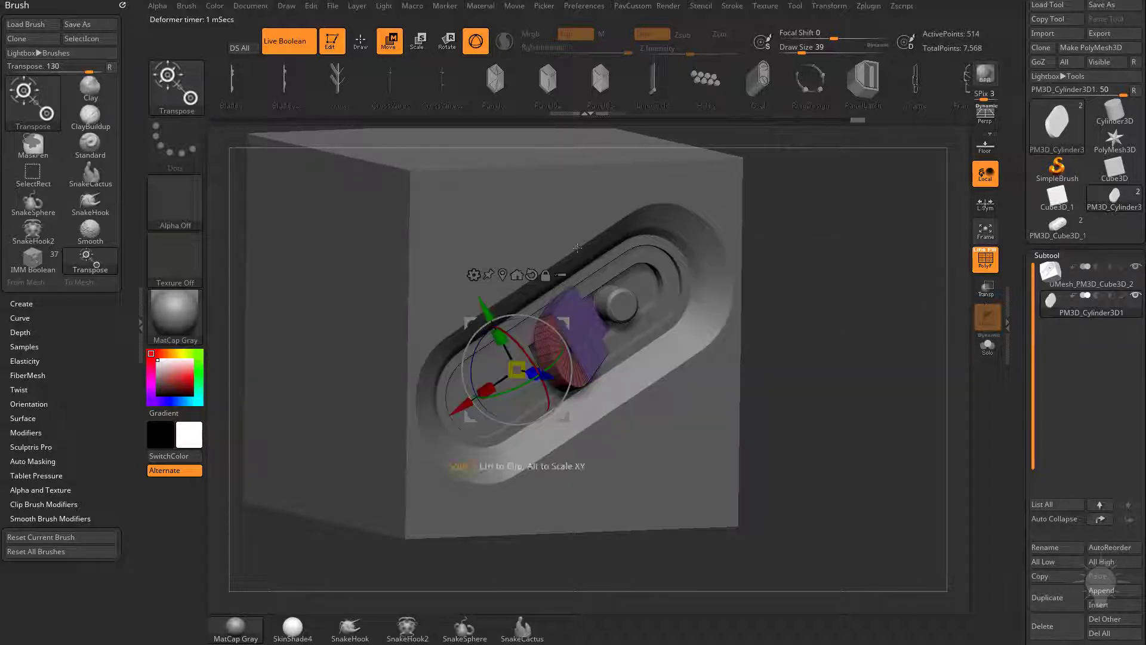
pyautogui.moveTo(861, 335)
pyautogui.mouseDown()
pyautogui.moveTo(734, 328)
pyautogui.moveTo(878, 341)
pyautogui.mouseUp()
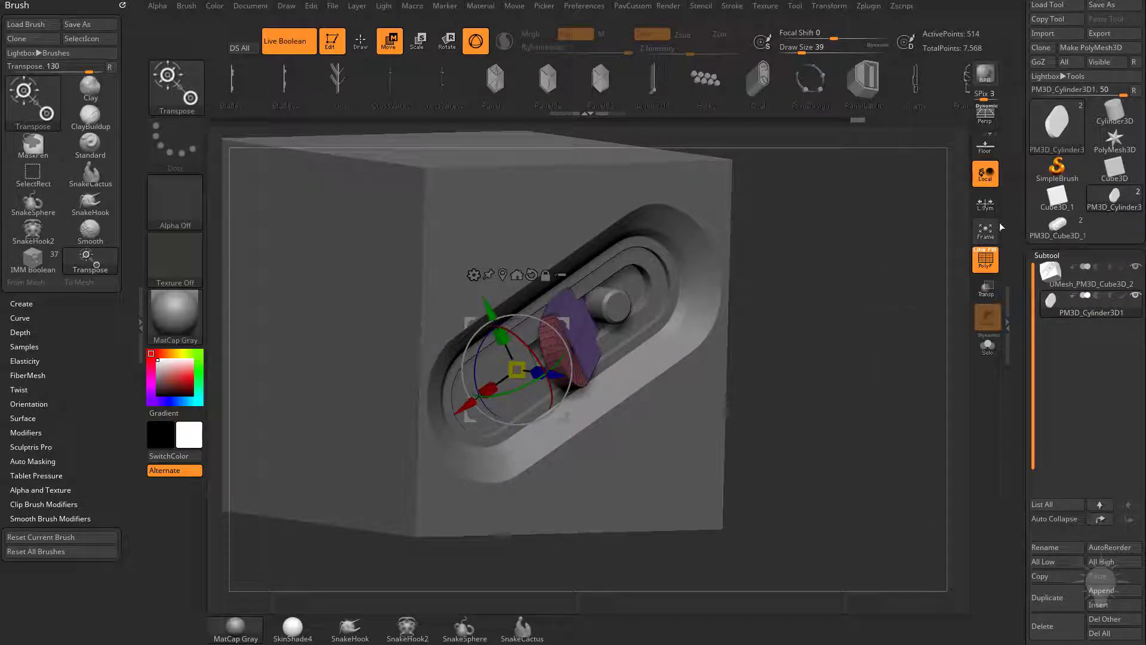
# - Load the Cylinder3D primitive, convert it to a PolyMesh3D and activate the Move gizmo
pyautogui.click(1104, 120)
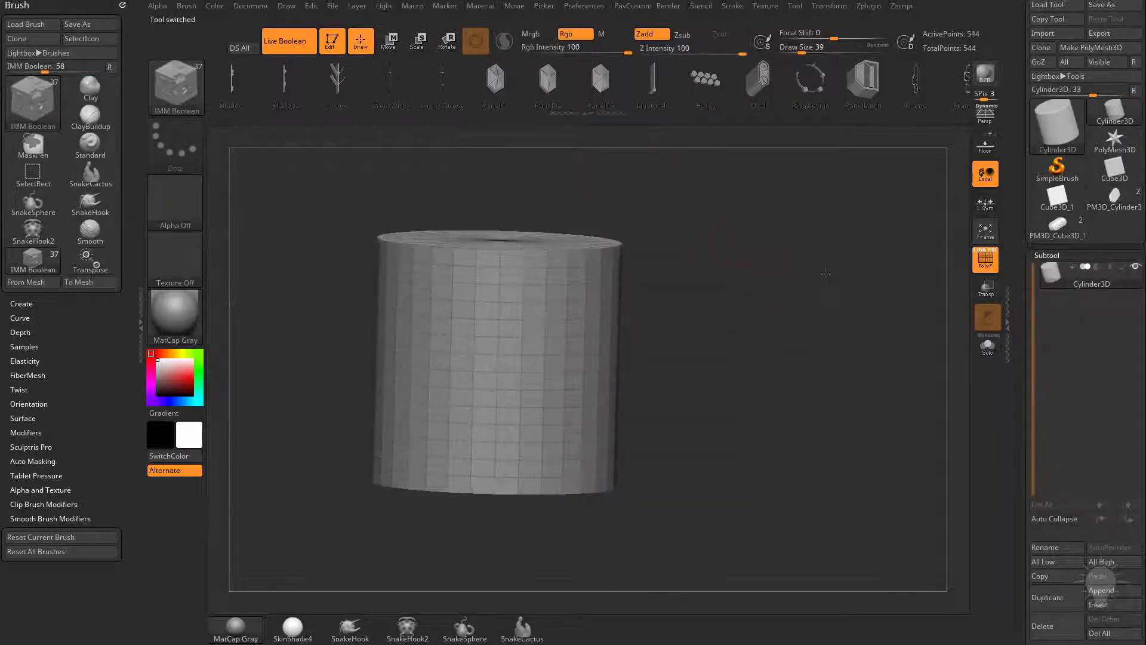
pyautogui.click(1107, 49)
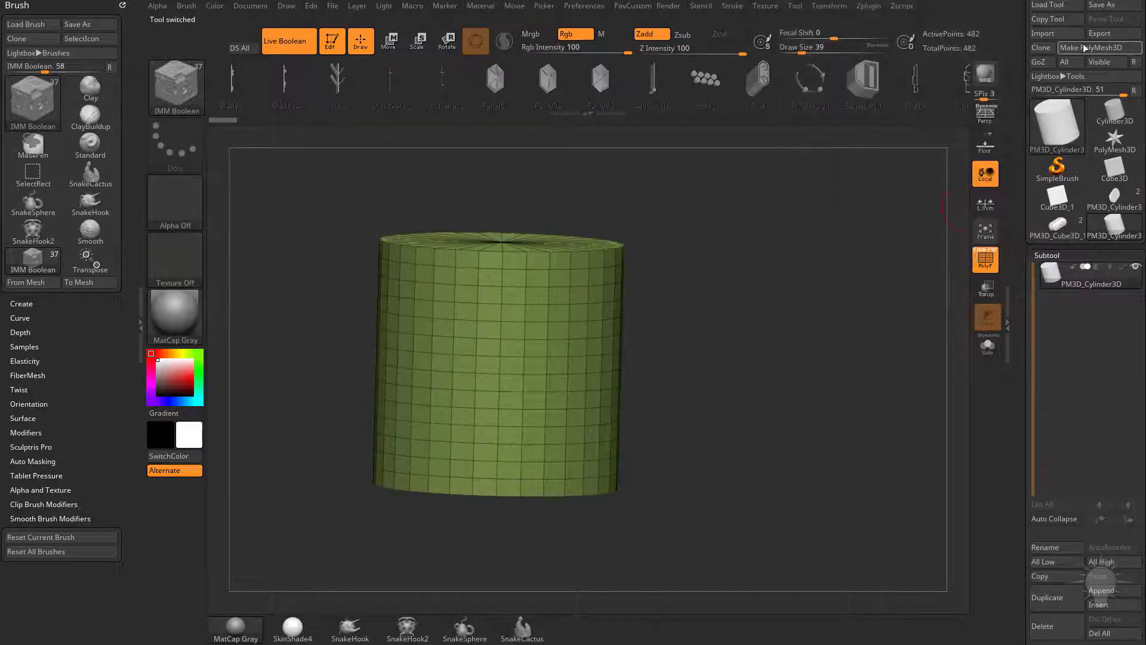
pyautogui.moveTo(812, 226); pyautogui.dragTo(697, 244)
pyautogui.press('w')
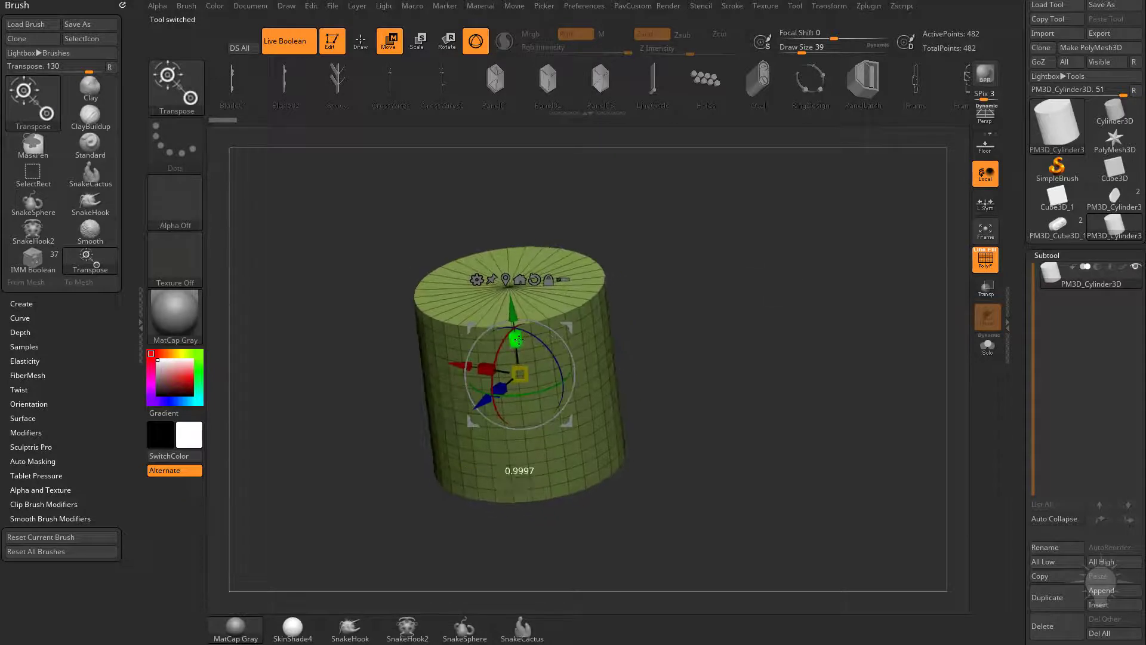
# - Try scaling the cylinder with the gizmo along one axis and along two axes at once, and undo the scaling
pyautogui.moveTo(516, 325); pyautogui.dragTo(517, 387)
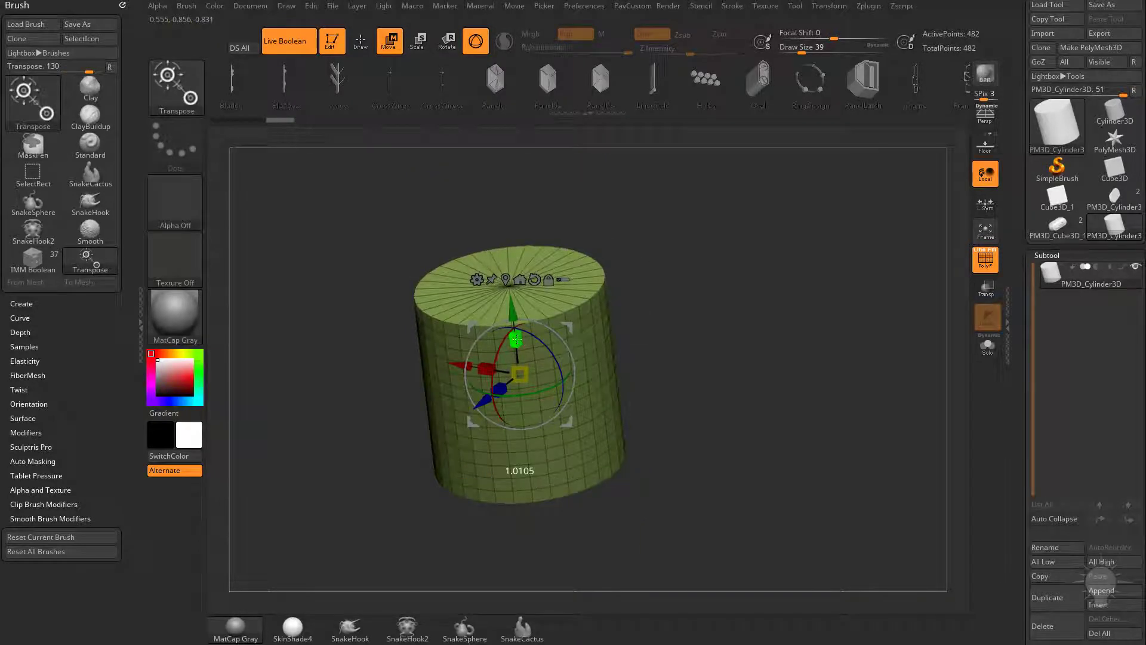
pyautogui.moveTo(516, 338); pyautogui.dragTo(478, 405)
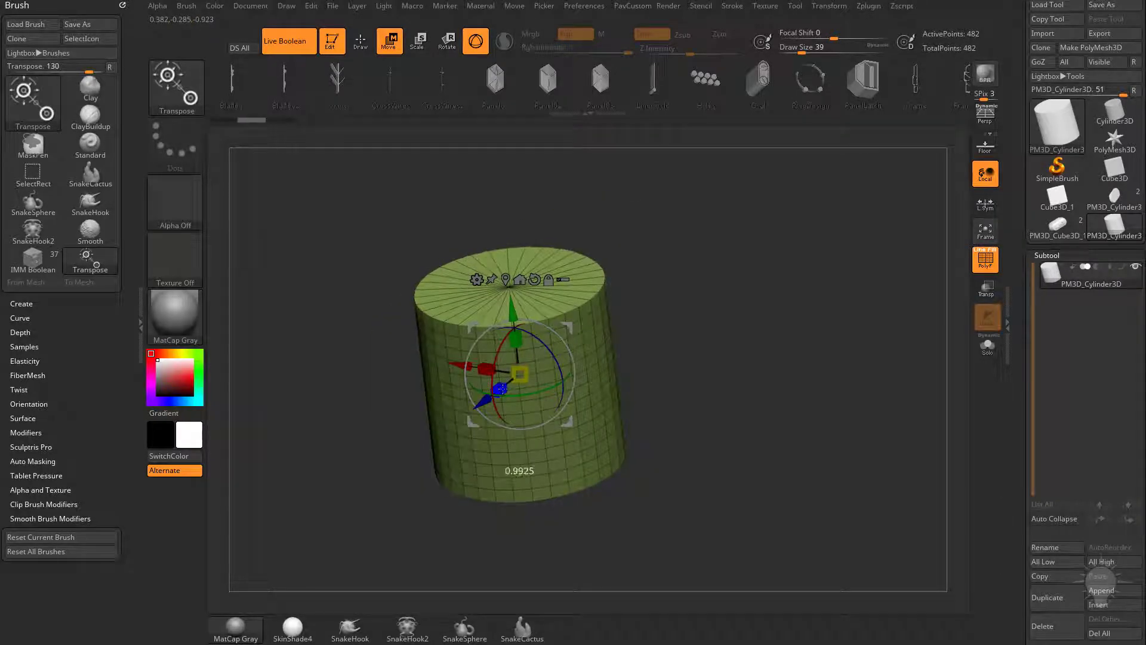
pyautogui.keyDown('alt'); pyautogui.moveTo(503, 390); pyautogui.dragTo(478, 408); pyautogui.keyUp('alt')
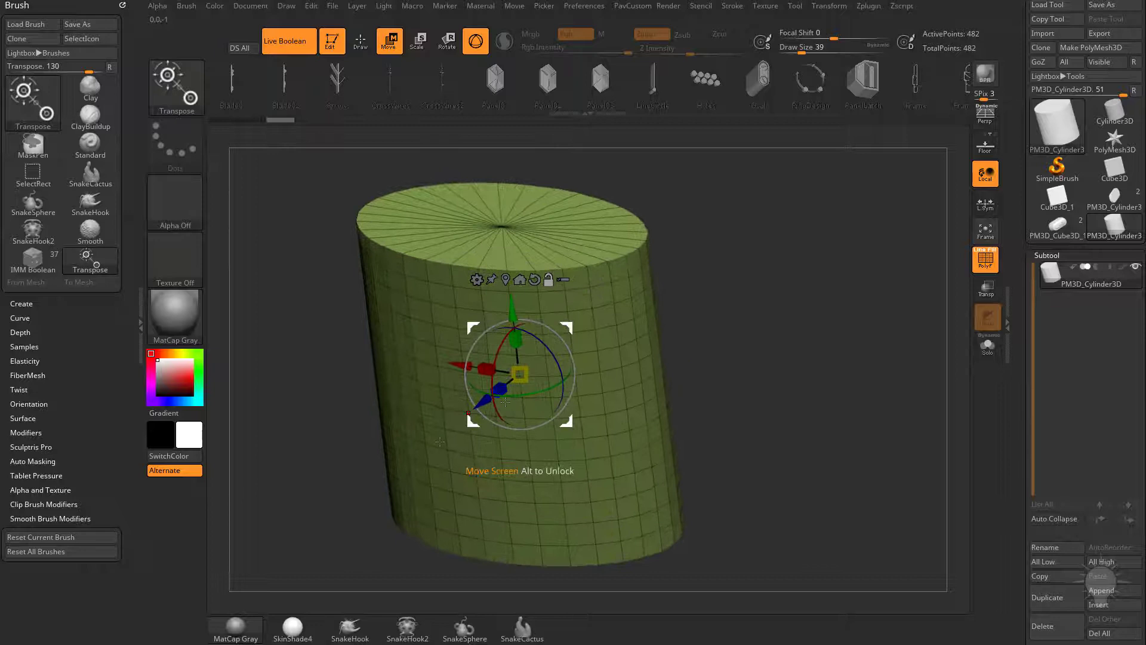
pyautogui.hotkey('ctrl', 'z')
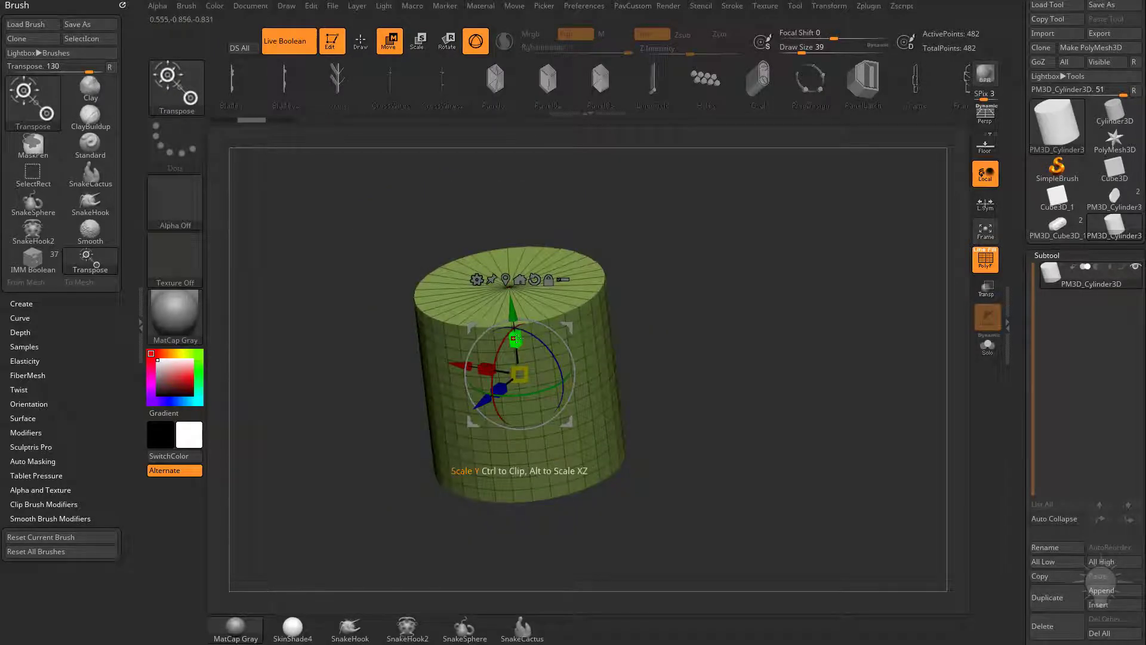
pyautogui.moveTo(663, 287)
pyautogui.mouseDown()
pyautogui.moveTo(740, 293)
pyautogui.moveTo(672, 290)
pyautogui.mouseUp()
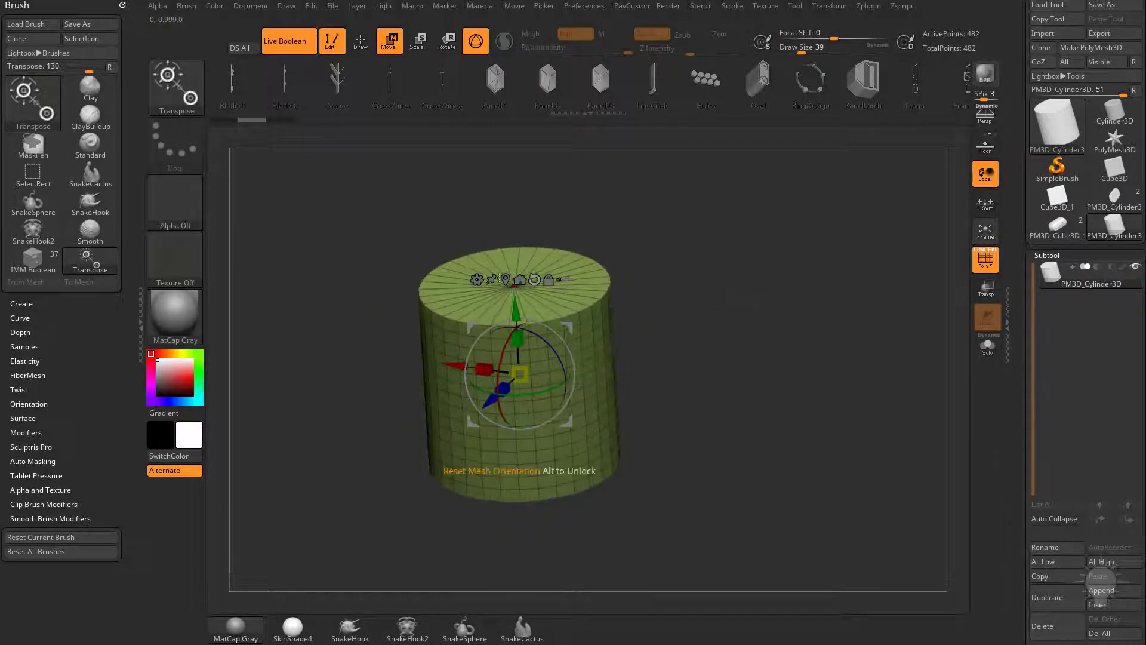
pyautogui.moveTo(518, 339); pyautogui.dragTo(517, 295)
pyautogui.moveTo(772, 275); pyautogui.dragTo(765, 292)
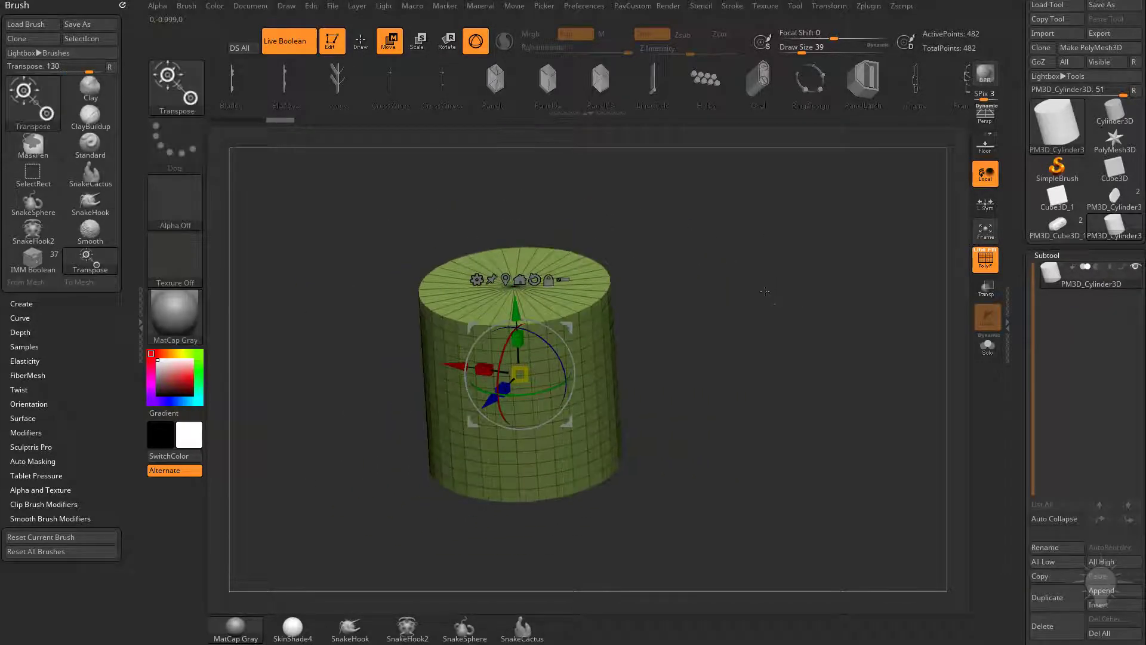
# - Switch to Draw mode and select the ZModeler brush
pyautogui.press('q')
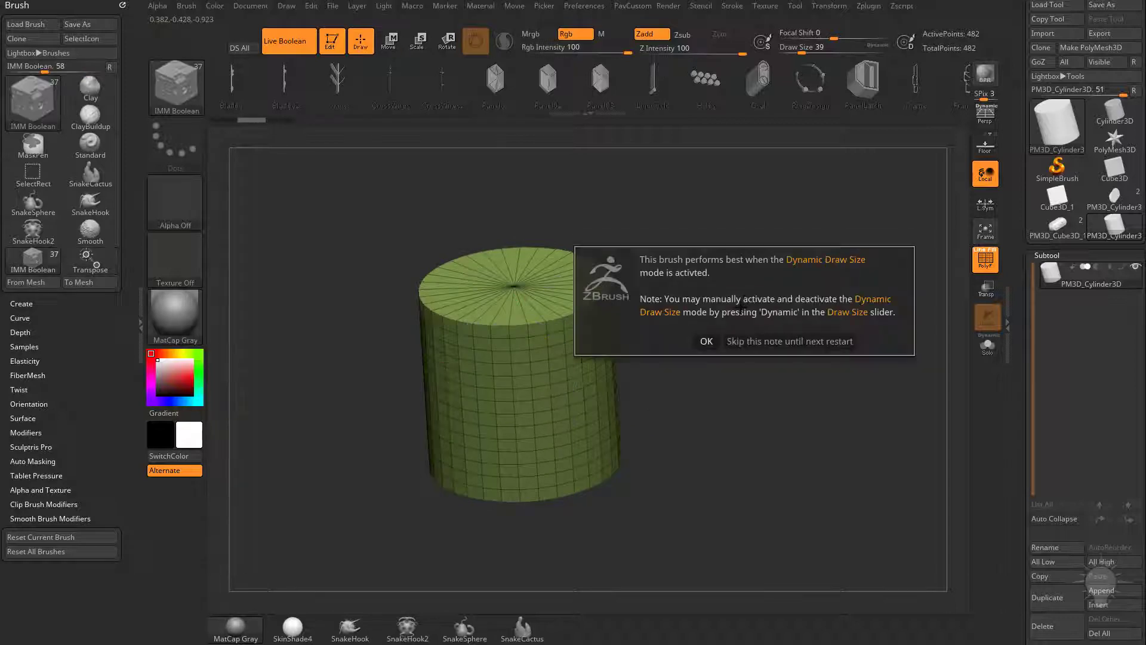
pyautogui.click(707, 342)
pyautogui.press('b')
pyautogui.press('z')
pyautogui.press('m')
pyautogui.press('b')
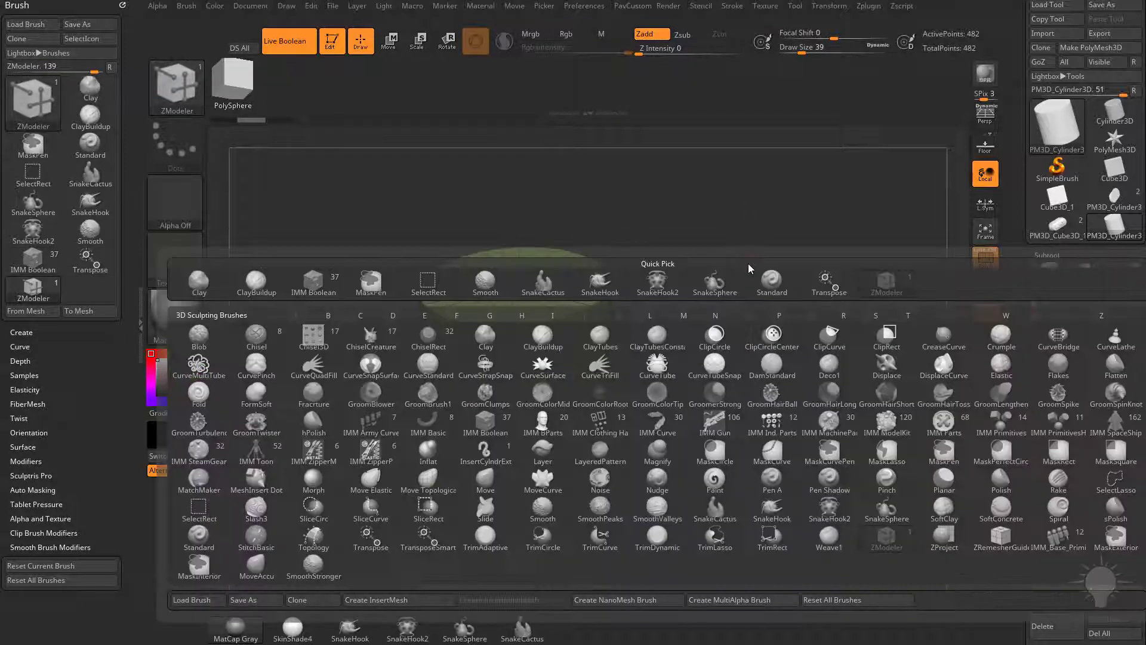
pyautogui.press('z')
pyautogui.press('m')
# - Split the cylinder's caps and side wall into separate polygroups with Groups By Normals
pyautogui.moveTo(1032, 516); pyautogui.dragTo(1031, 71)
pyautogui.moveTo(1100, 597)
pyautogui.mouseDown()
pyautogui.moveTo(1031, 182)
pyautogui.moveTo(1031, 118)
pyautogui.mouseUp()
pyautogui.press('shift')
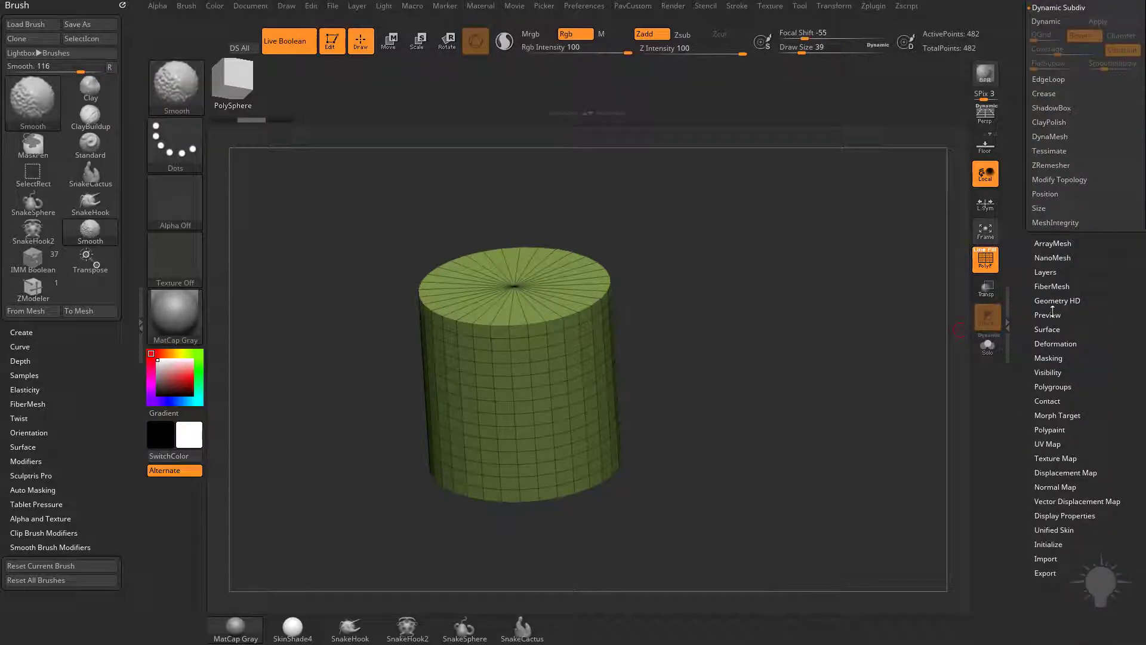
pyautogui.keyDown('shift'); pyautogui.click(1056, 386); pyautogui.keyUp('shift')
pyautogui.click(1069, 371)
pyautogui.keyDown('alt'); pyautogui.moveTo(734, 317); pyautogui.dragTo(734, 343); pyautogui.keyUp('alt')
# - Set the ZModeler QMesh target to Polygroup All and push the cylinder's side wall inward to narrow it
pyautogui.press('space')
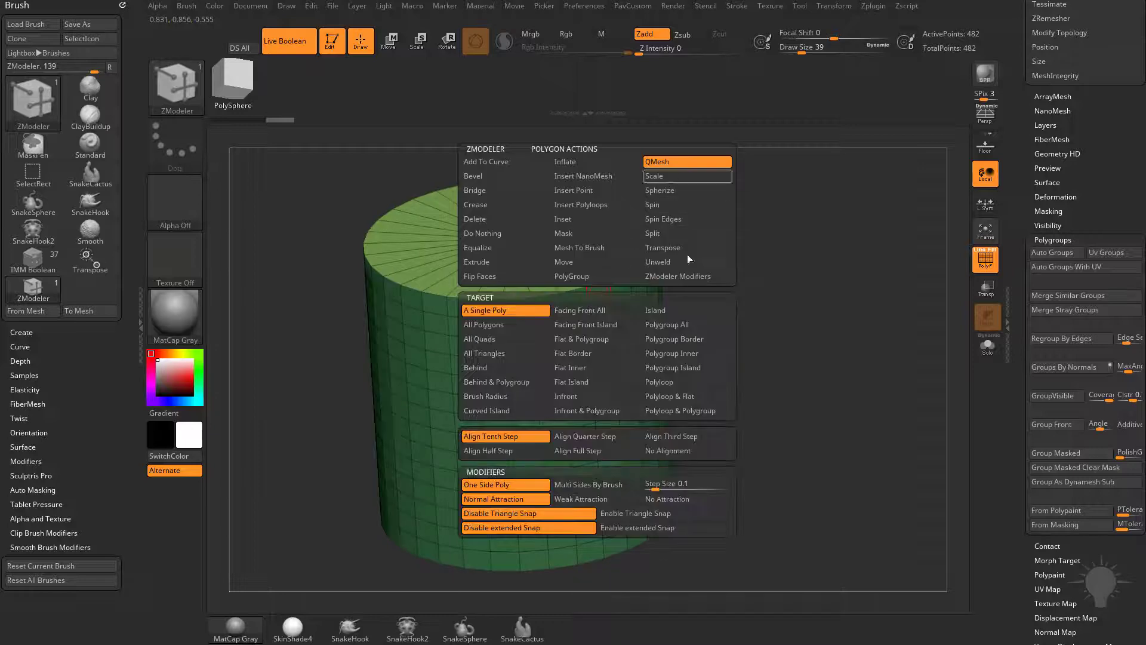
pyautogui.click(680, 326)
pyautogui.moveTo(619, 292)
pyautogui.mouseDown()
pyautogui.moveTo(651, 305)
pyautogui.moveTo(542, 259)
pyautogui.moveTo(734, 339)
pyautogui.moveTo(554, 268)
pyautogui.moveTo(732, 340)
pyautogui.moveTo(628, 301)
pyautogui.mouseUp()
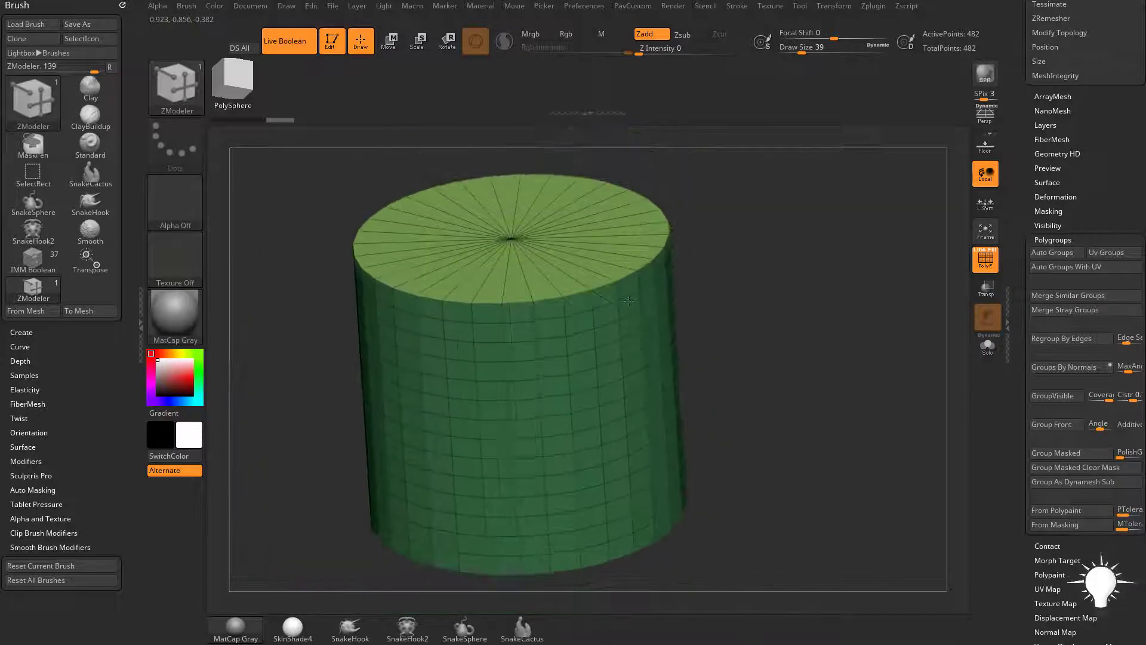
pyautogui.keyDown('ctrl'); pyautogui.moveTo(628, 301); pyautogui.dragTo(627, 341, button='right'); pyautogui.keyUp('ctrl')
pyautogui.keyDown('alt'); pyautogui.moveTo(766, 310); pyautogui.dragTo(741, 352, button='right'); pyautogui.keyUp('alt')
pyautogui.moveTo(706, 269)
pyautogui.mouseDown(button='right')
pyautogui.moveTo(715, 297)
pyautogui.moveTo(706, 269)
pyautogui.mouseUp(button='right')
pyautogui.keyDown('shift'); pyautogui.moveTo(599, 343); pyautogui.dragTo(635, 363); pyautogui.keyUp('shift')
pyautogui.hotkey('ctrl', 'shift', 'z')
pyautogui.hotkey('ctrl', 'shift', 'z')
pyautogui.hotkey('ctrl', 'shift', 'z')
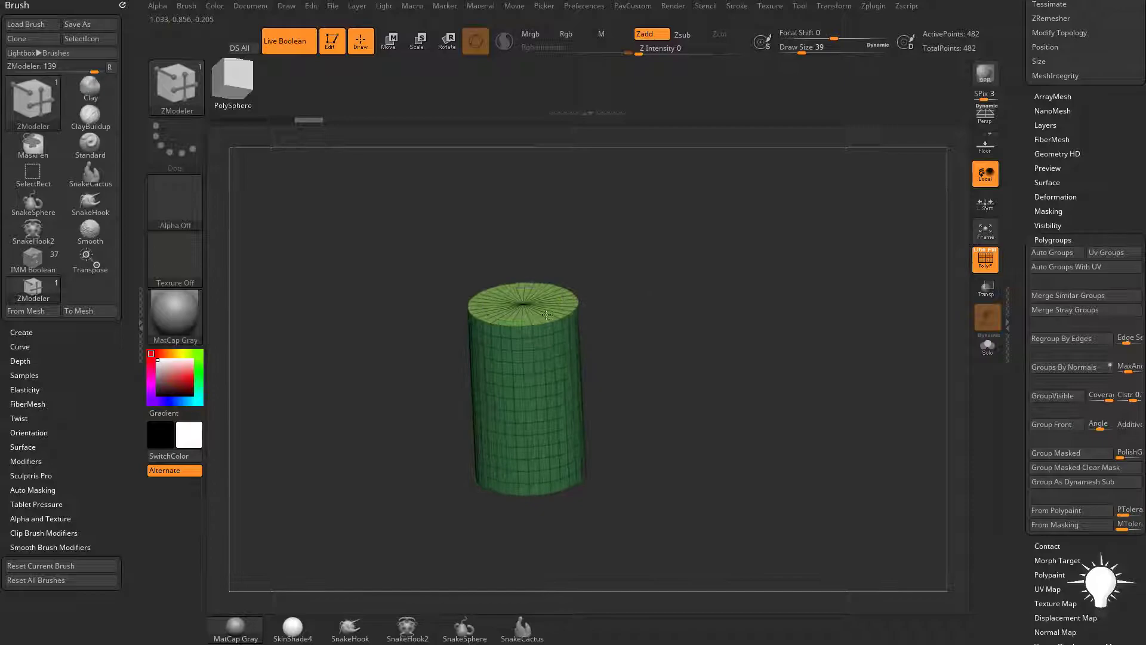